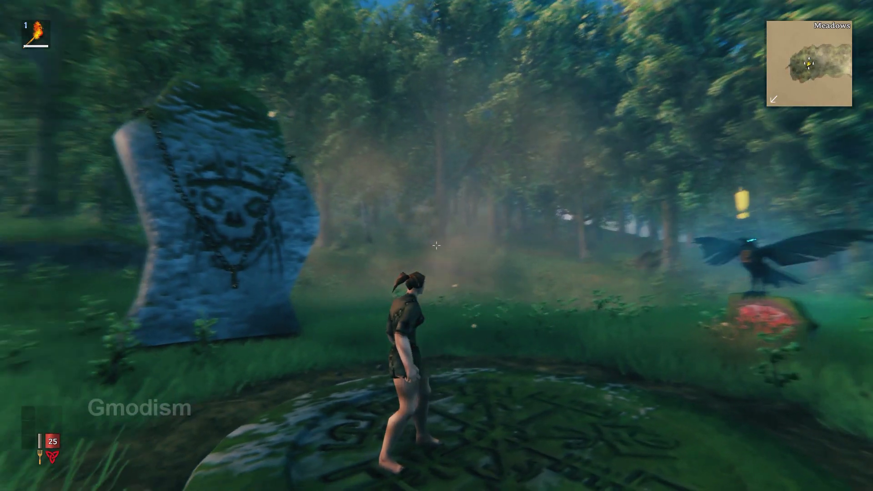
pyautogui.press('w')
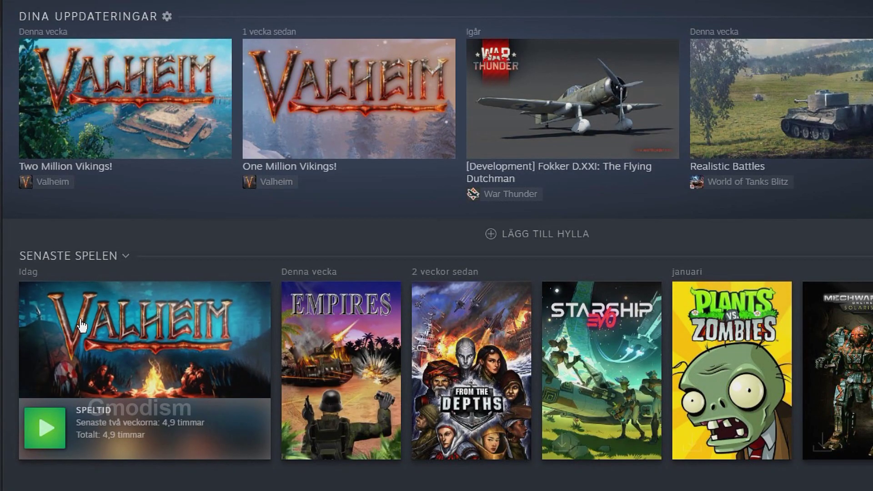
# - In Steam, open Valheim's properties and set its launch options to "-window-mode exclusive"
pyautogui.moveTo(181, 337)
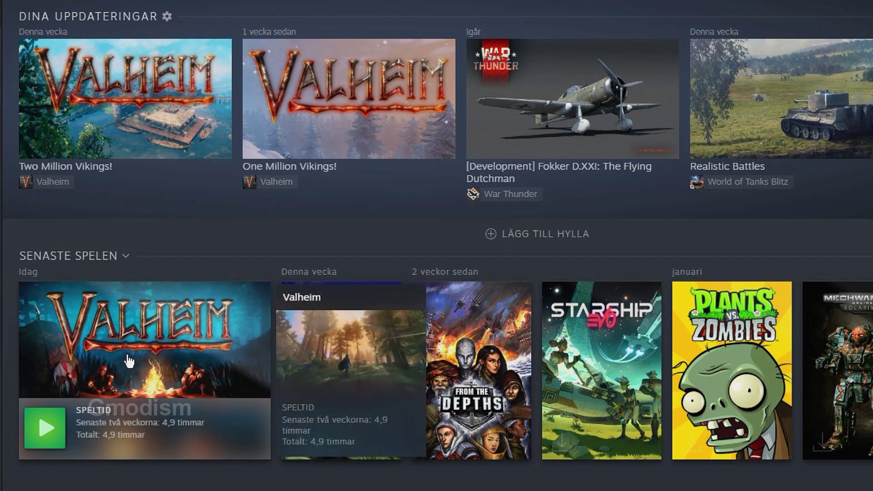
pyautogui.rightClick(127, 357)
pyautogui.moveTo(170, 412)
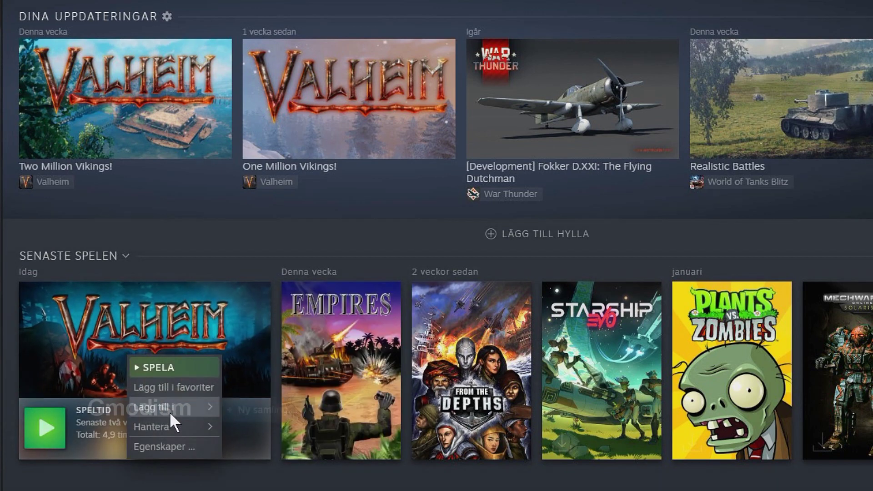
pyautogui.click(176, 446)
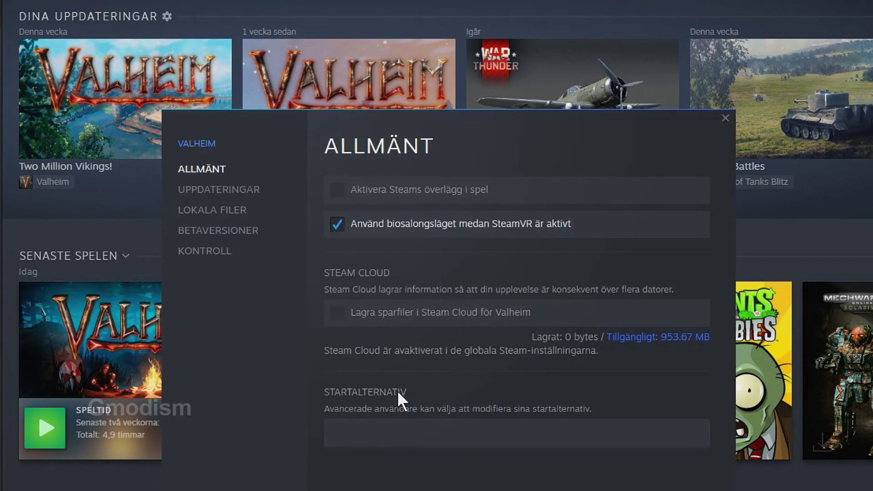
pyautogui.write('-window-mode exclusive')
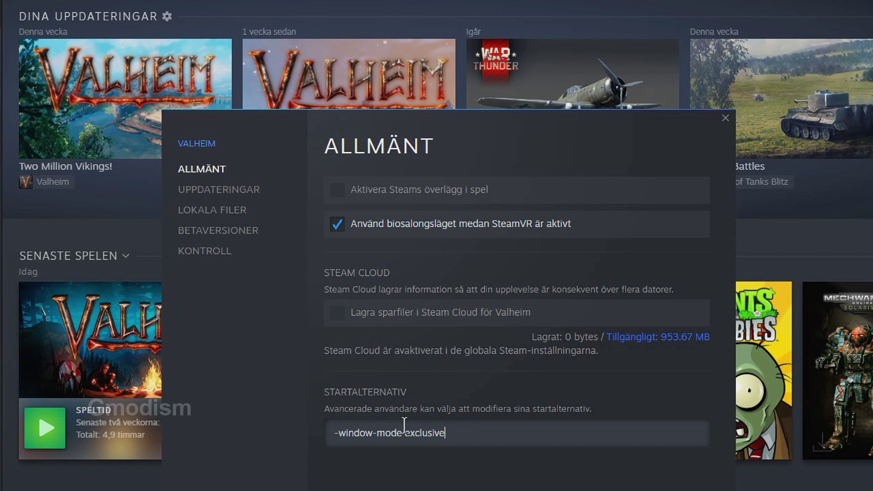
pyautogui.moveTo(332, 435); pyautogui.dragTo(439, 424)
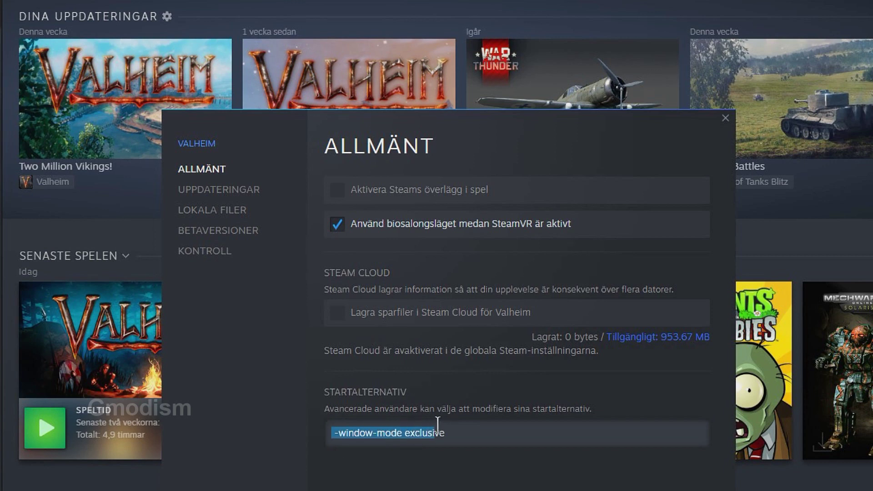
pyautogui.click(501, 432)
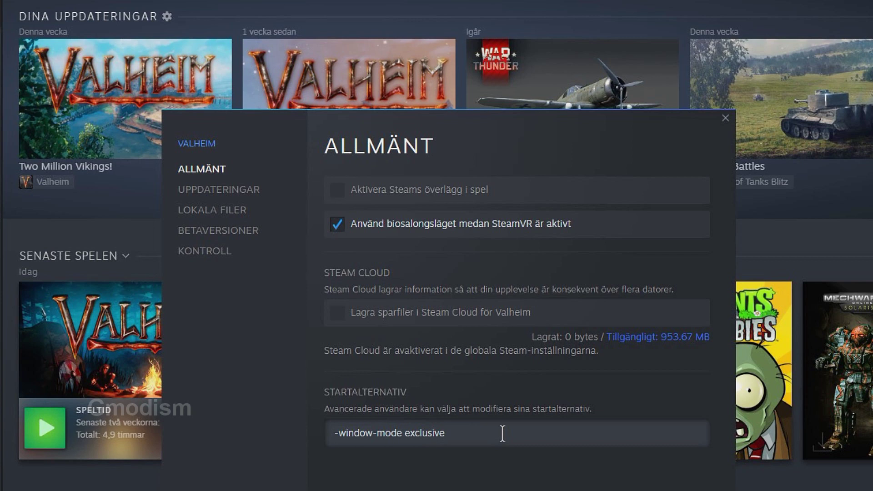
pyautogui.write(',')
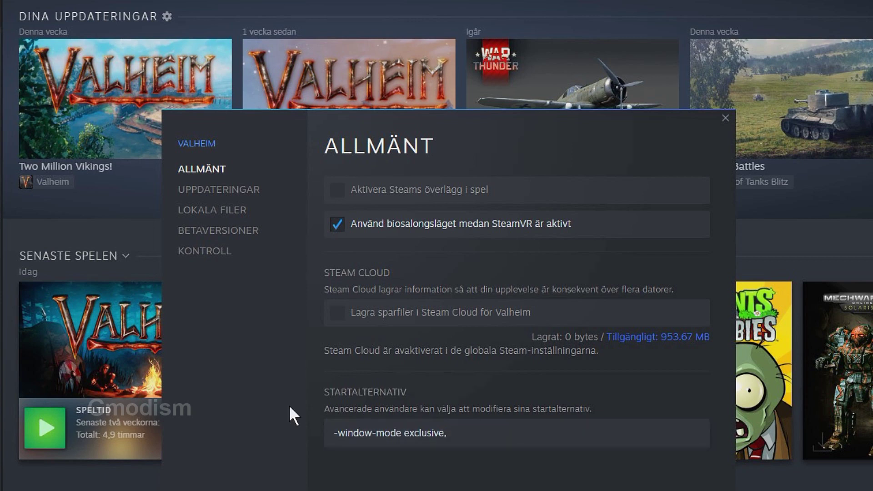
pyautogui.press('BackSpace')
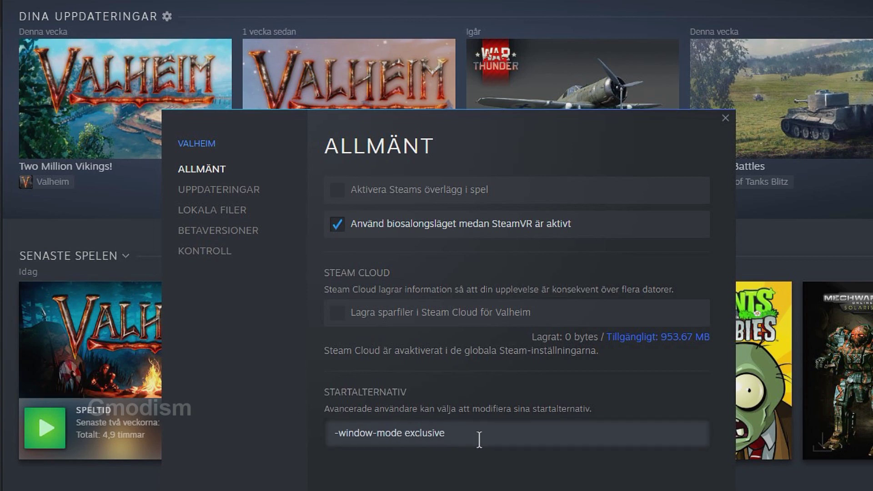
# - Close Valheim's properties window
pyautogui.moveTo(569, 126); pyautogui.dragTo(595, 80)
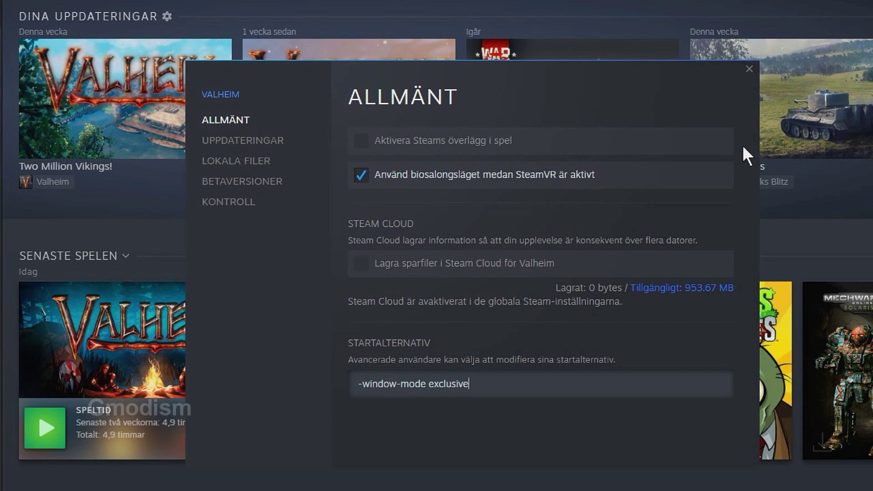
pyautogui.click(749, 69)
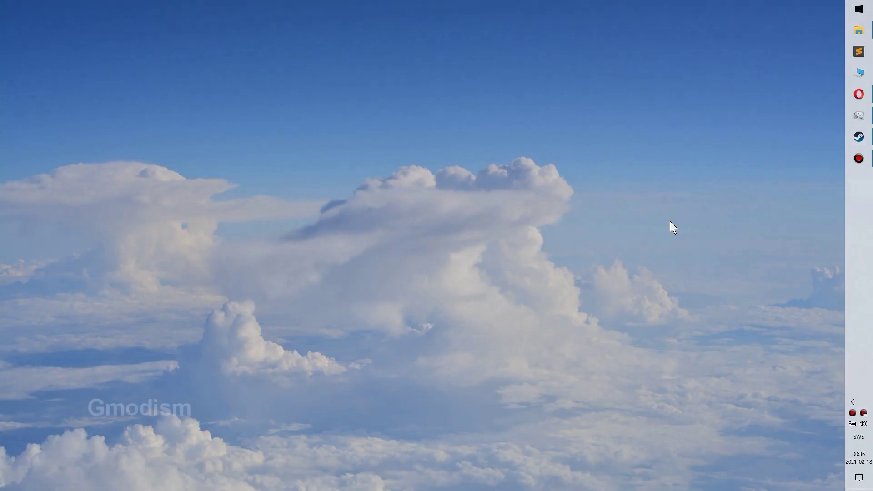
# - Switch to Windows Settings and open the graphics settings for the display
pyautogui.rightClick(860, 8)
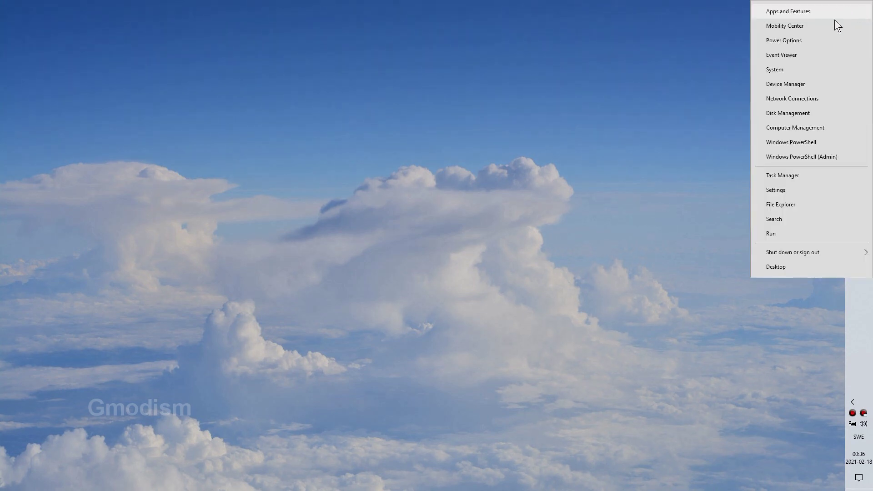
pyautogui.click(780, 190)
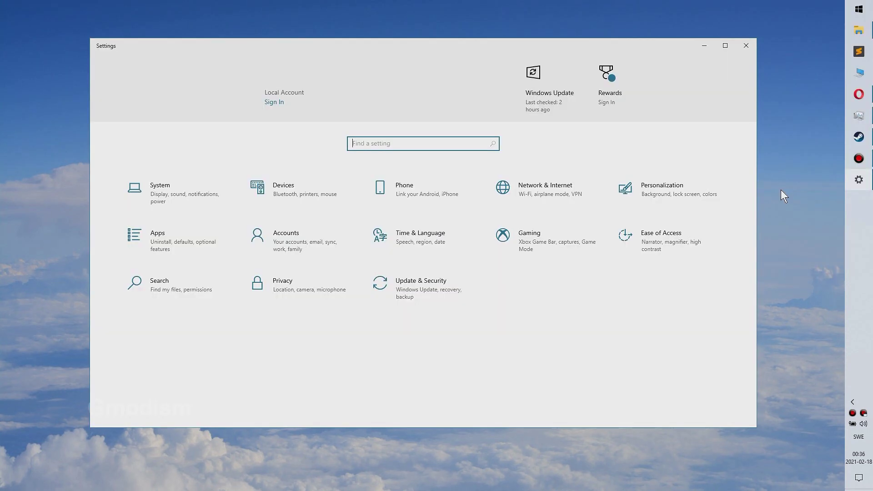
pyautogui.click(184, 187)
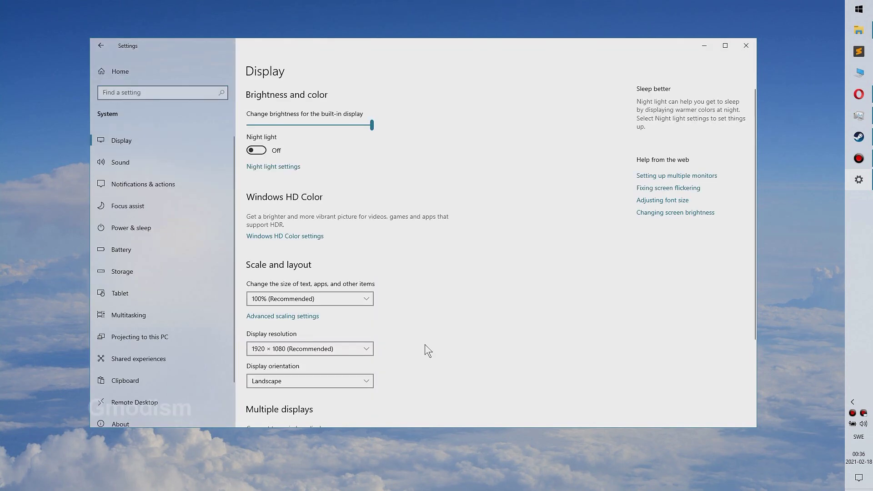
pyautogui.scroll(-3, 425, 344)
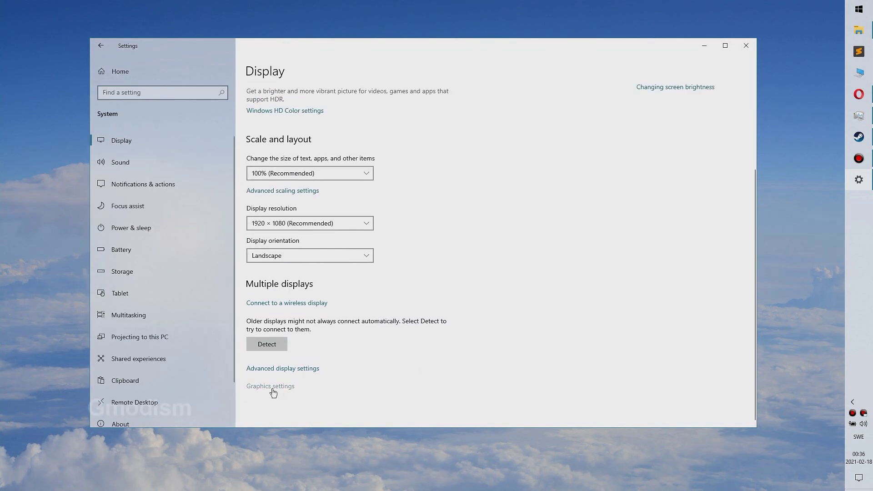
pyautogui.click(272, 387)
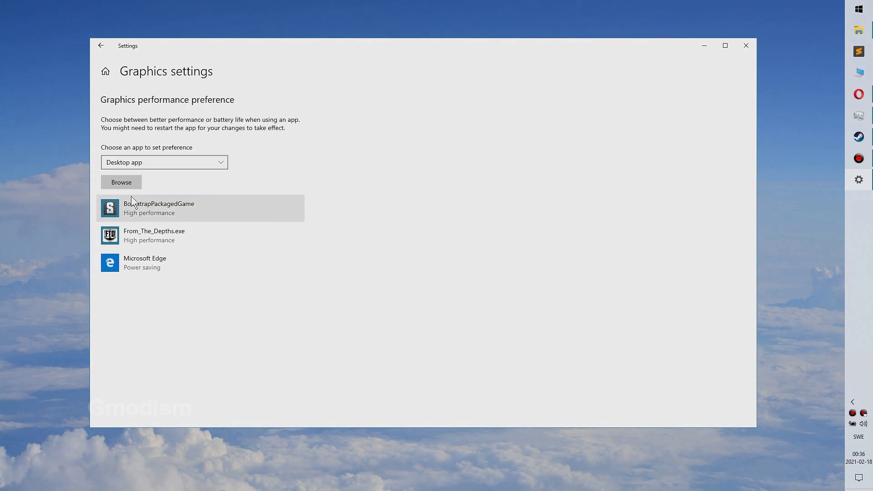
# - Add valheim.exe from the Steam Valheim folder as a desktop app in the graphics performance preferences
pyautogui.click(138, 161)
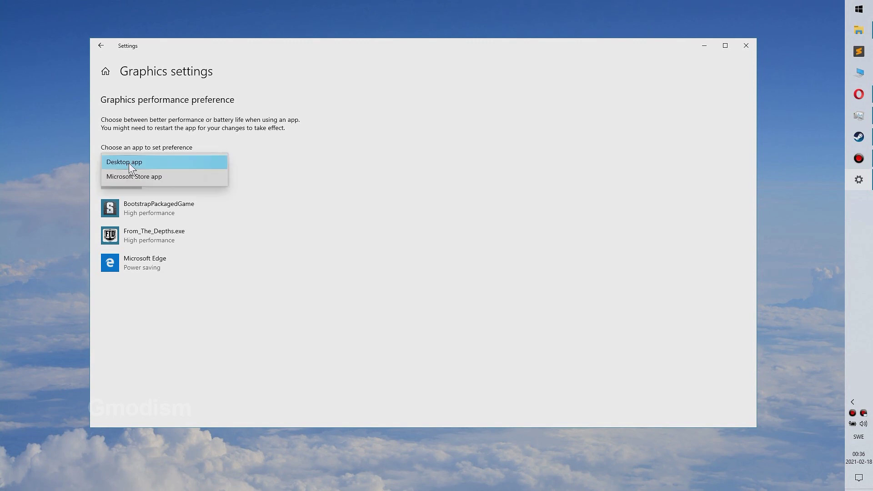
pyautogui.click(137, 162)
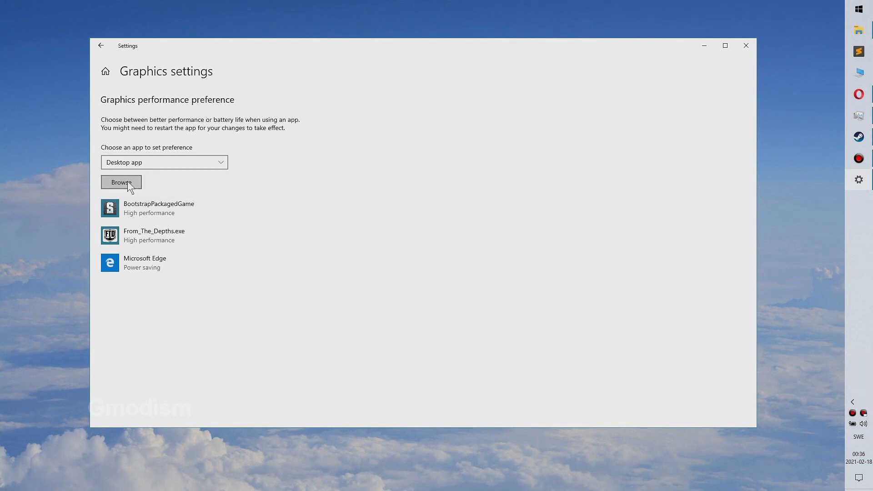
pyautogui.click(127, 182)
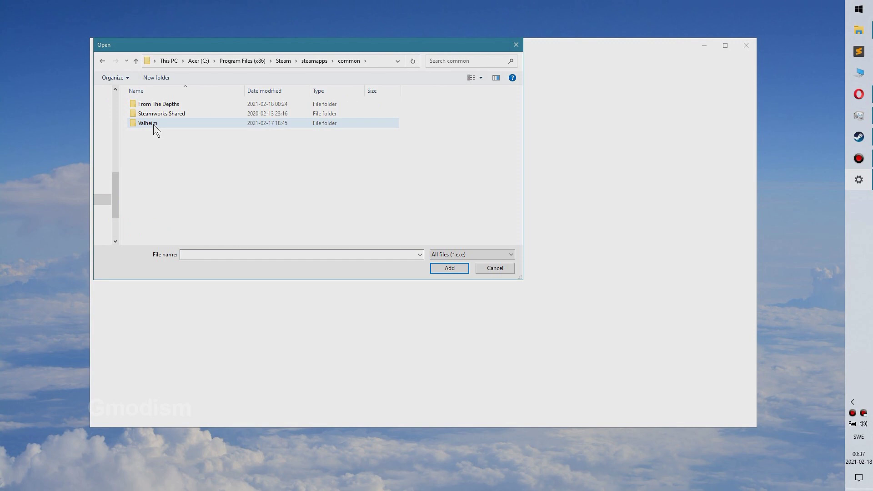
pyautogui.doubleClick(153, 124)
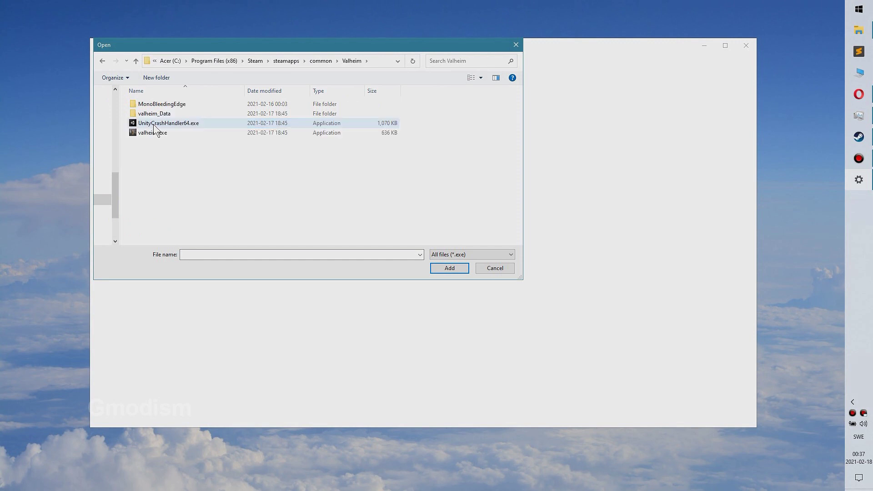
pyautogui.moveTo(323, 47); pyautogui.dragTo(347, 64)
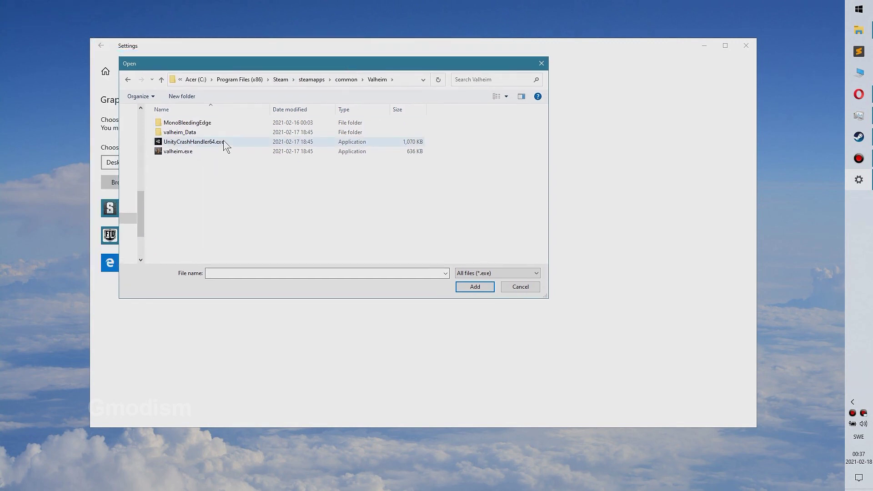
pyautogui.click(186, 150)
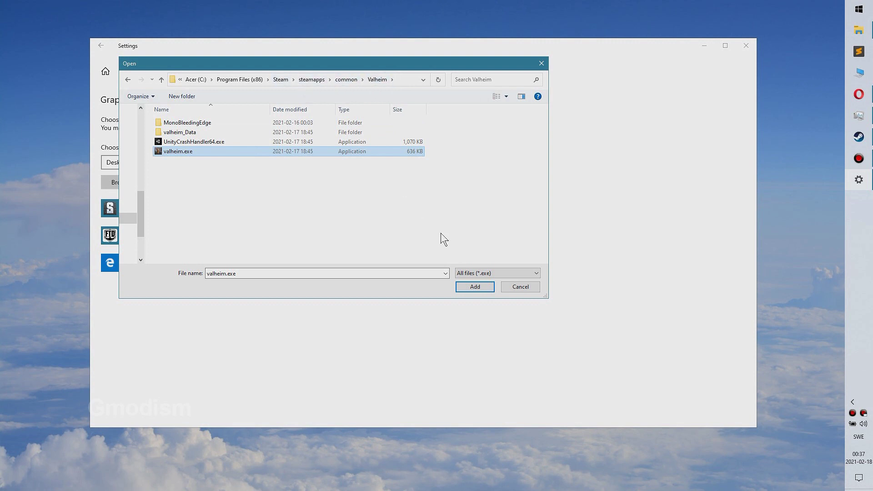
pyautogui.click(479, 288)
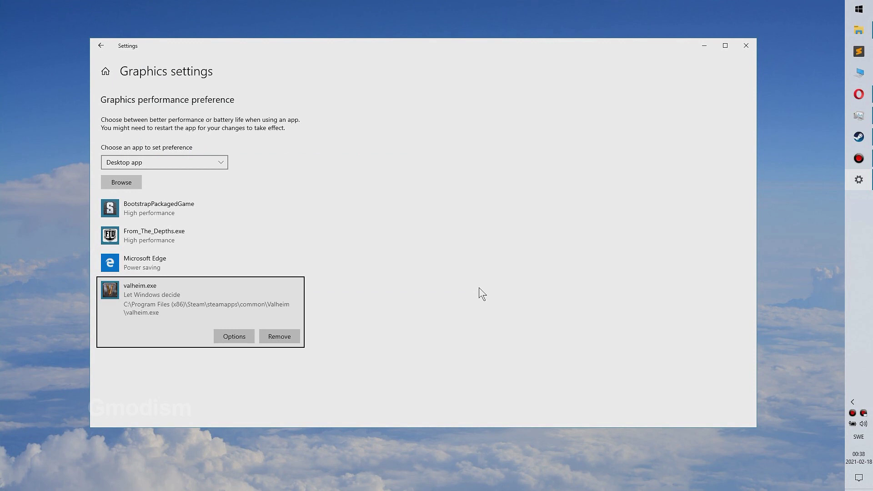
# - Set valheim.exe's graphics preference to High performance, save it and close Settings
pyautogui.click(231, 332)
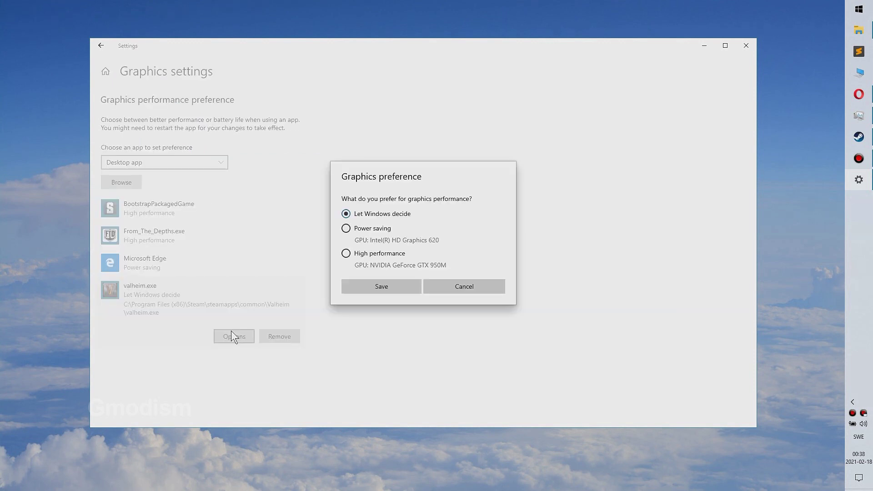
pyautogui.click(346, 254)
pyautogui.click(399, 286)
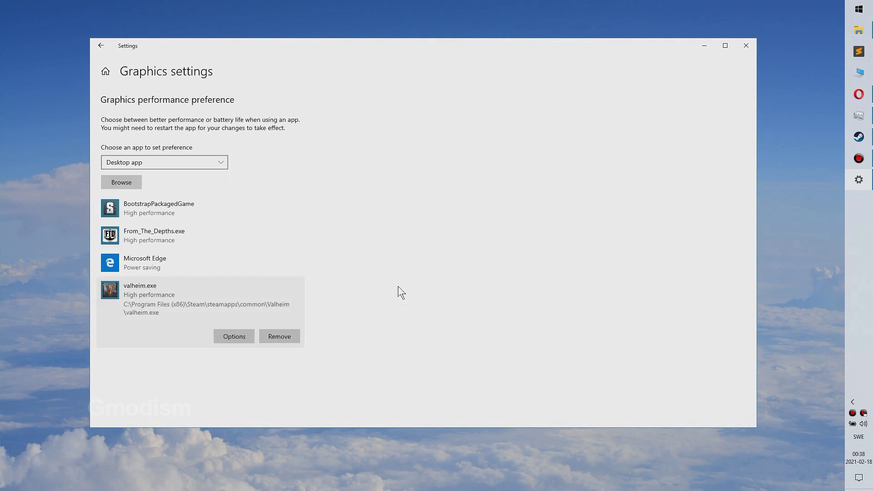
pyautogui.click(745, 46)
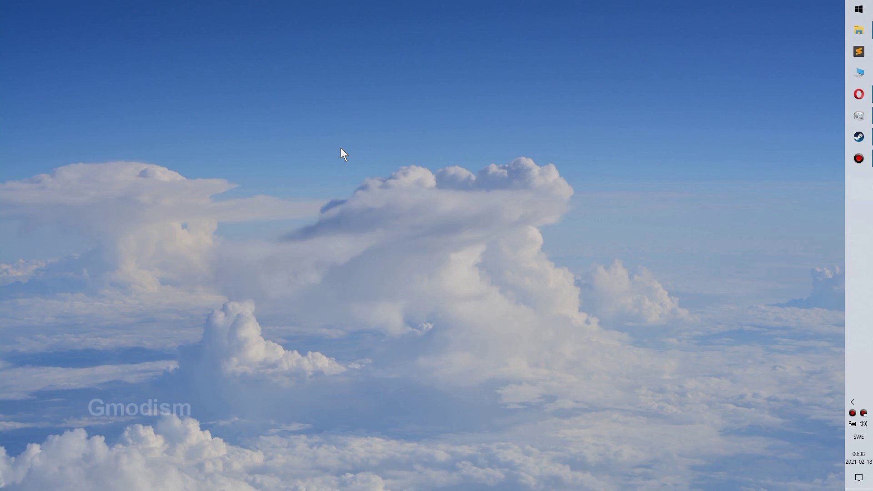
# - In NVIDIA Control Panel, set the image settings to use my preference emphasizing Performance and apply the change
pyautogui.rightClick(386, 138)
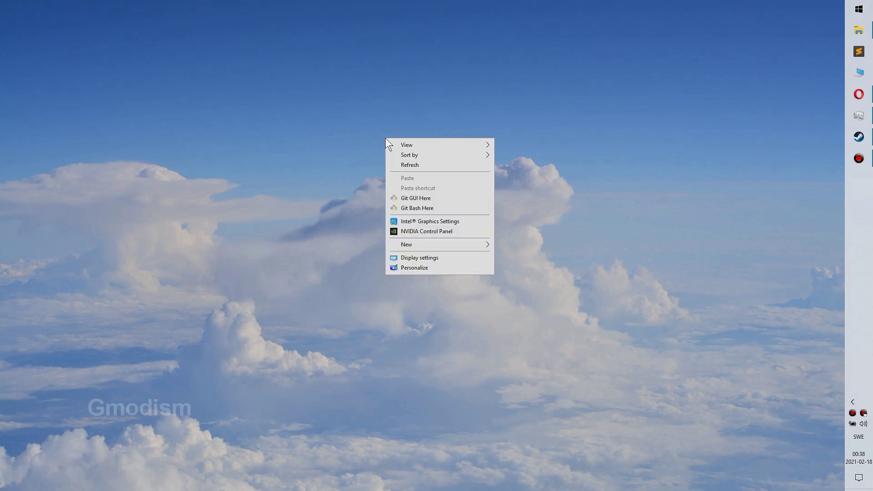
pyautogui.click(436, 229)
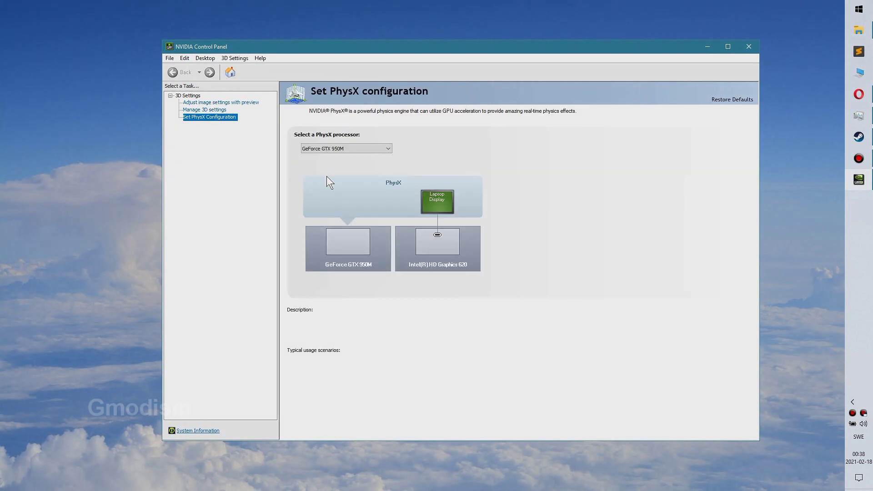
pyautogui.click(226, 104)
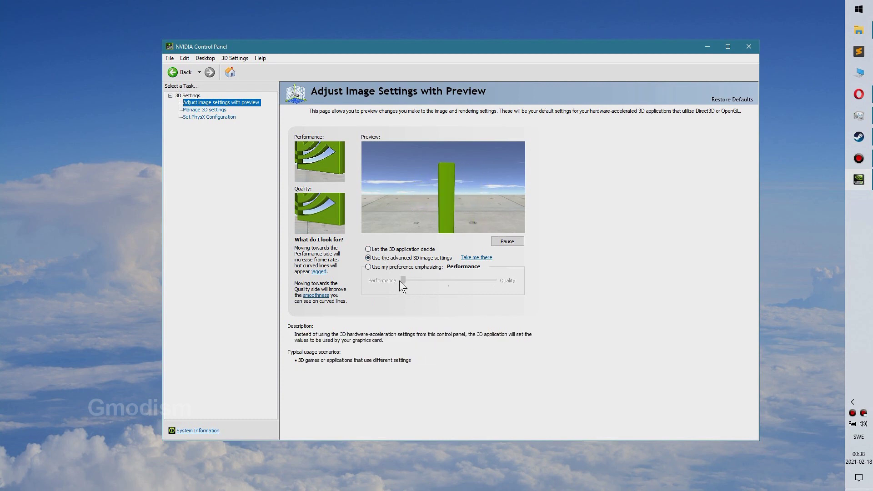
pyautogui.click(368, 268)
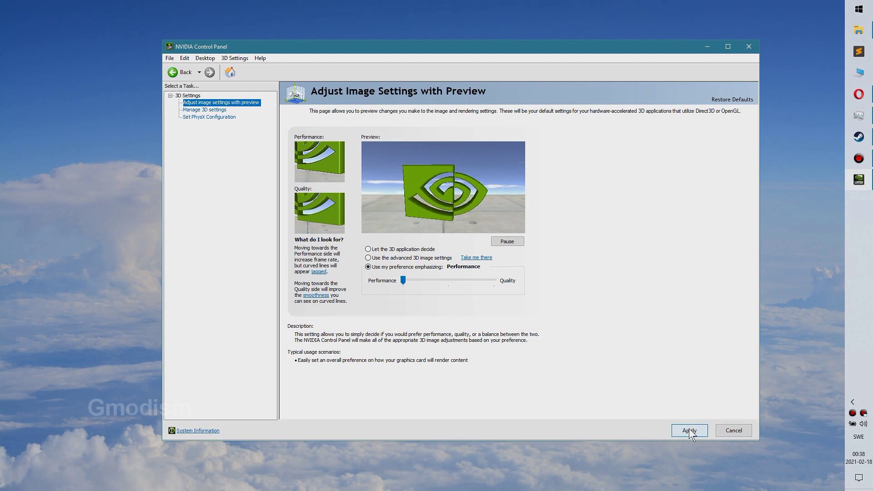
pyautogui.click(689, 431)
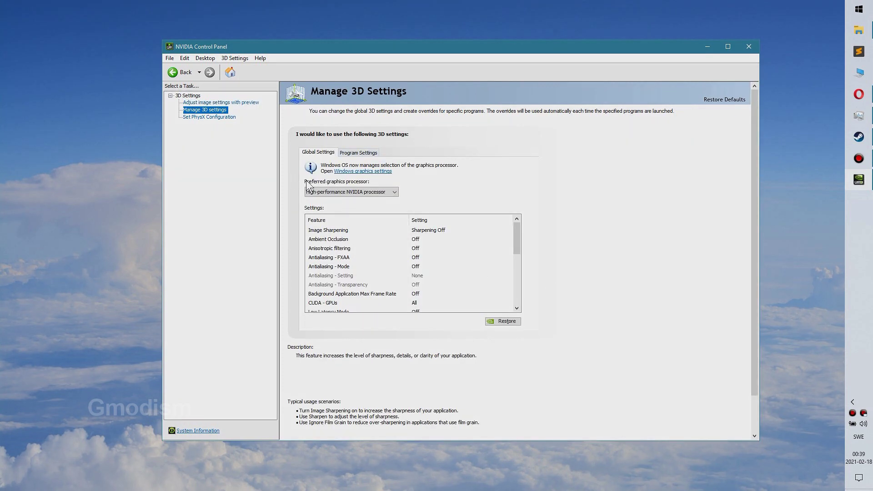
# - In the global 3D settings, choose the High-performance NVIDIA processor as the preferred graphics processor
pyautogui.click(380, 192)
pyautogui.click(380, 191)
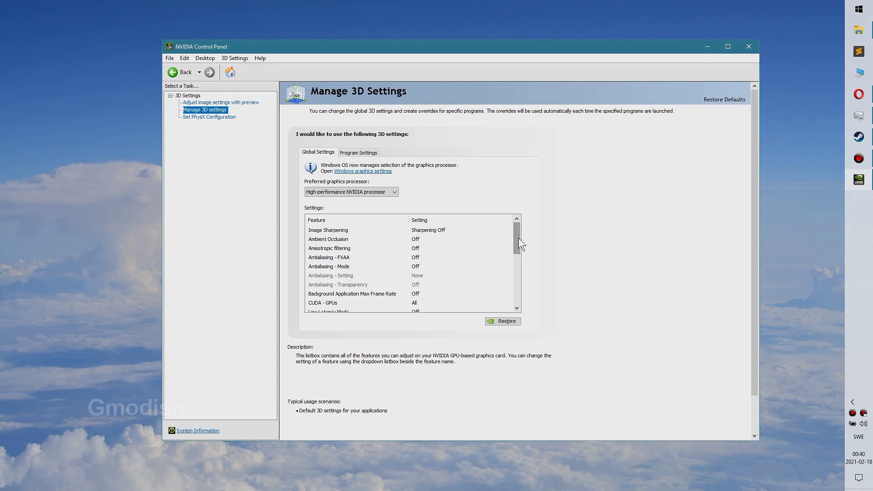
# - Examine the available options for Power management mode in the global 3D settings list
pyautogui.moveTo(518, 239); pyautogui.dragTo(526, 283)
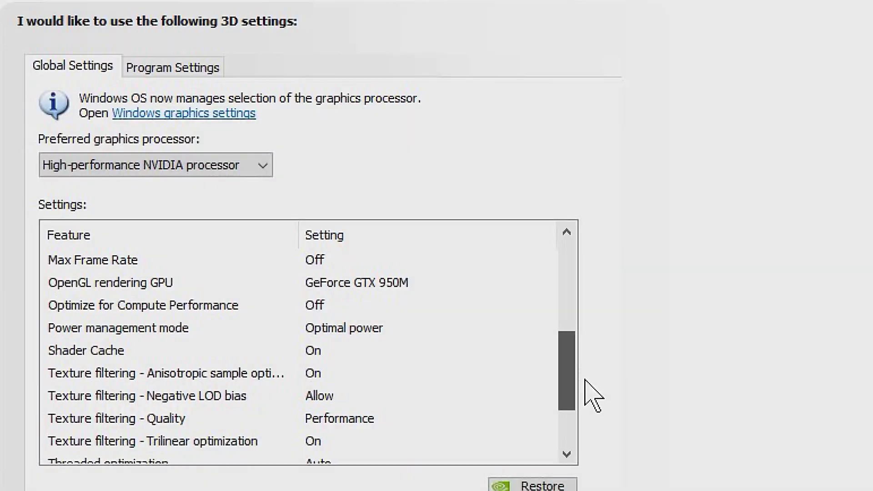
pyautogui.moveTo(595, 407); pyautogui.dragTo(599, 412)
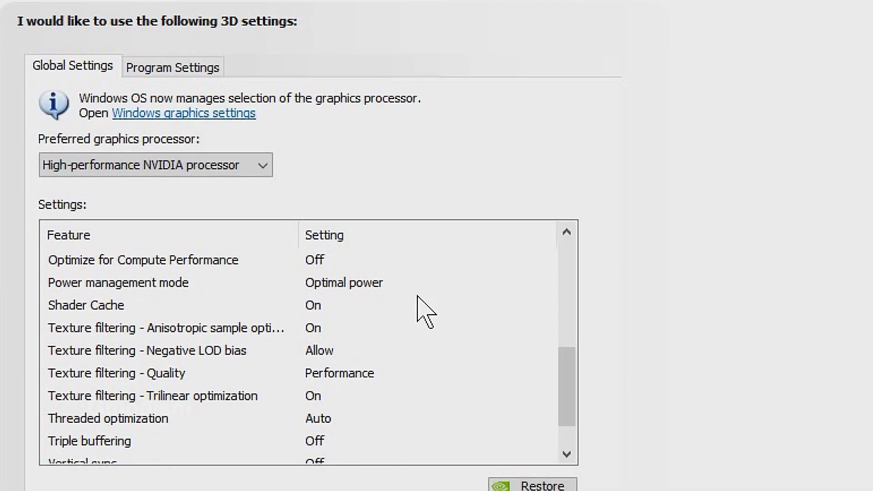
pyautogui.click(368, 305)
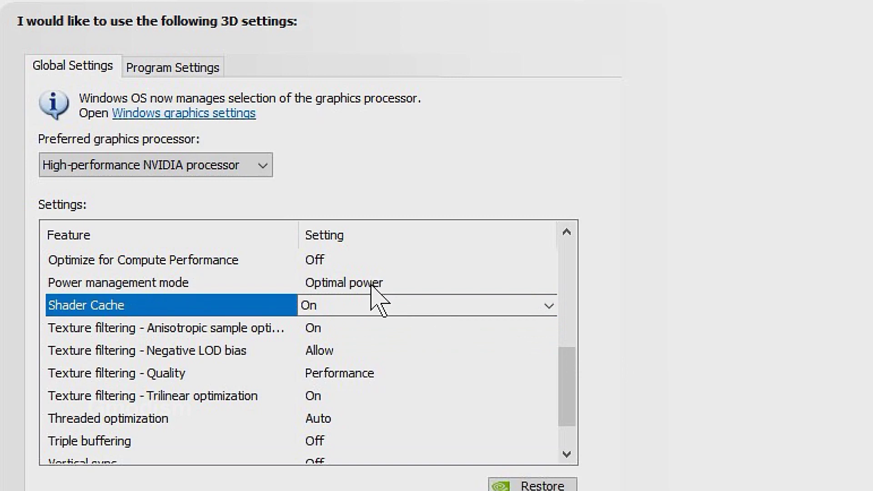
pyautogui.click(372, 284)
pyautogui.click(484, 282)
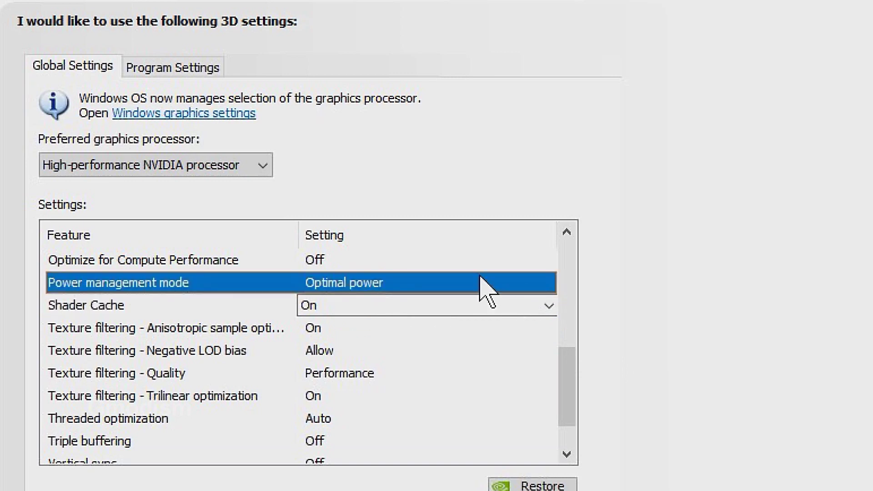
pyautogui.click(575, 375)
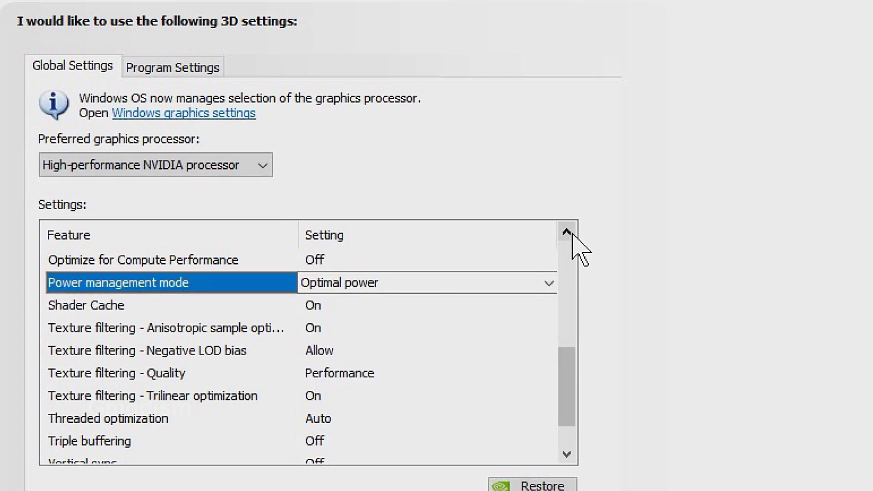
pyautogui.click(549, 284)
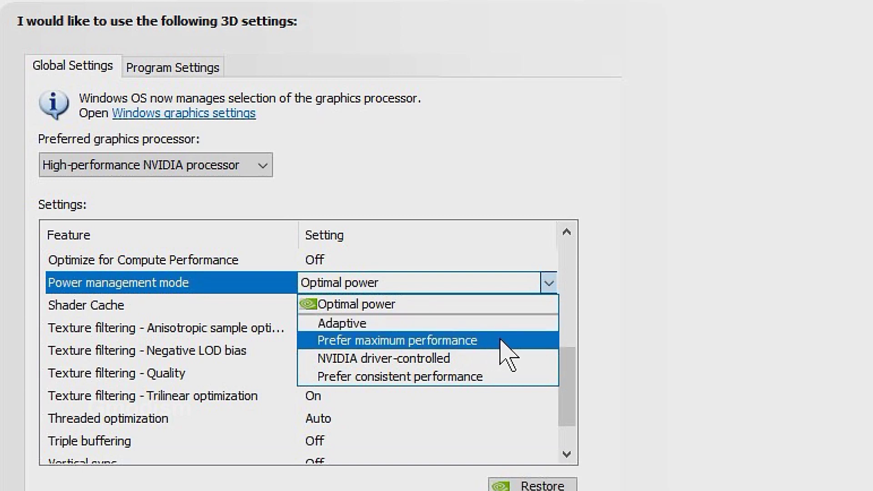
pyautogui.click(780, 252)
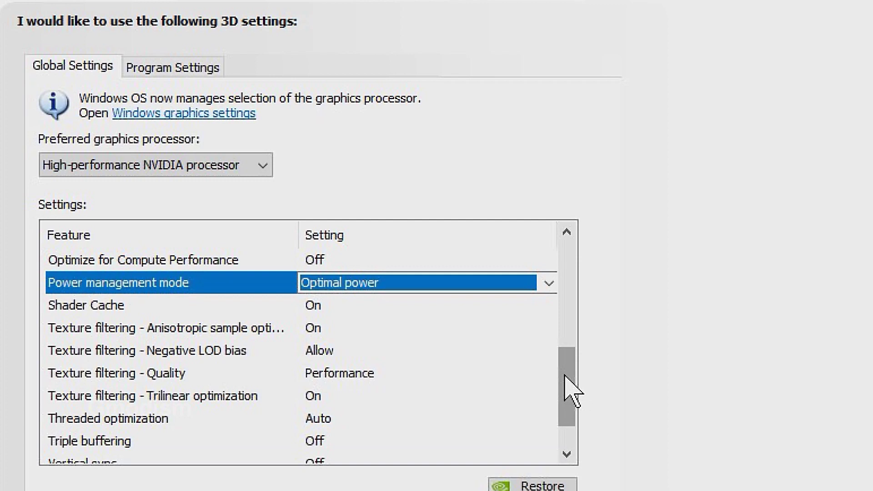
# - Examine the Texture filtering - Quality options and the remaining features at the end of the global 3D settings list
pyautogui.moveTo(566, 375)
pyautogui.mouseDown()
pyautogui.moveTo(574, 414)
pyautogui.moveTo(568, 377)
pyautogui.moveTo(570, 388)
pyautogui.mouseUp()
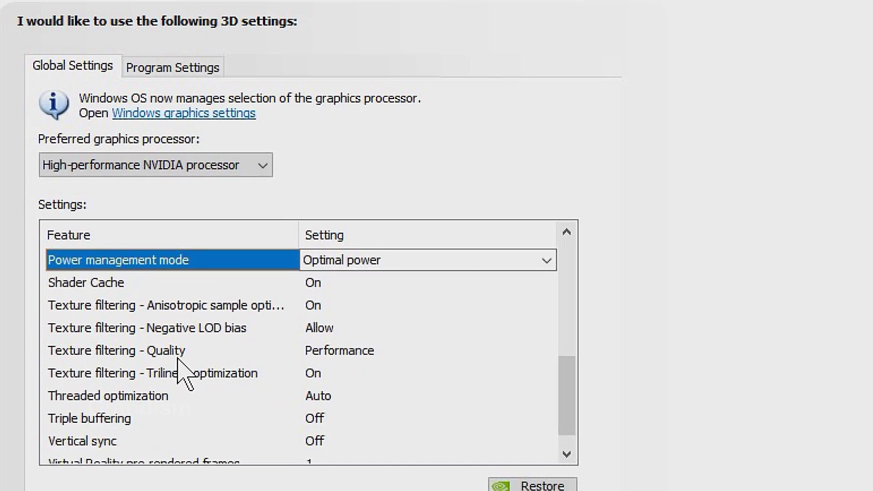
pyautogui.click(360, 354)
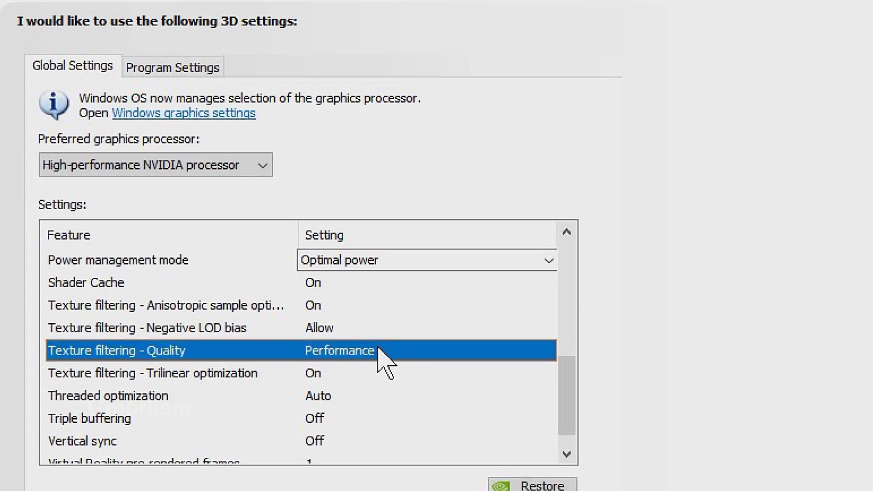
pyautogui.click(366, 353)
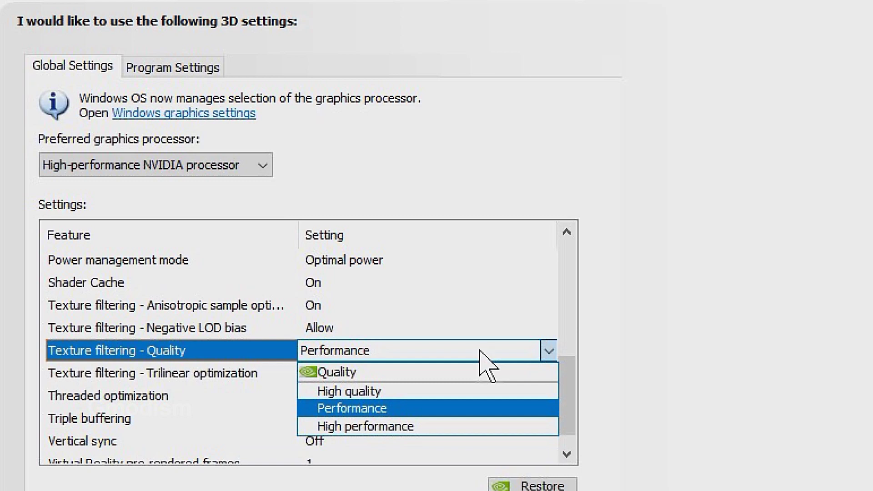
pyautogui.click(506, 348)
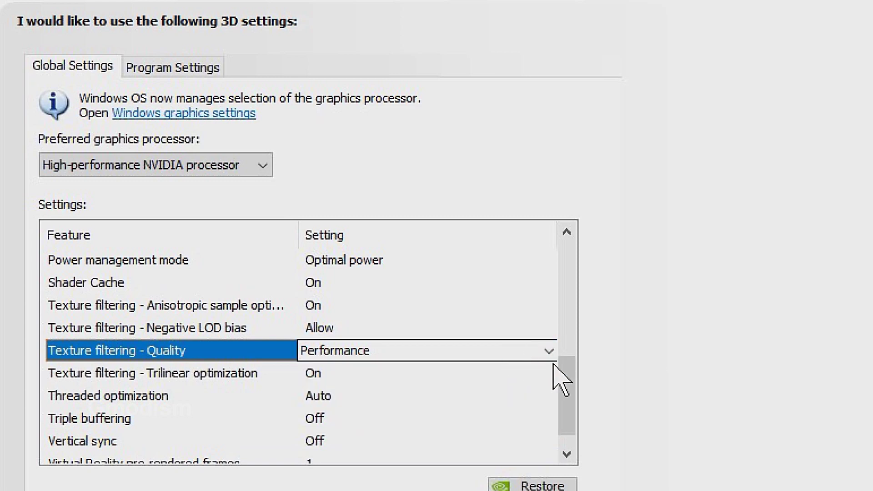
pyautogui.scroll(-1, 560, 382)
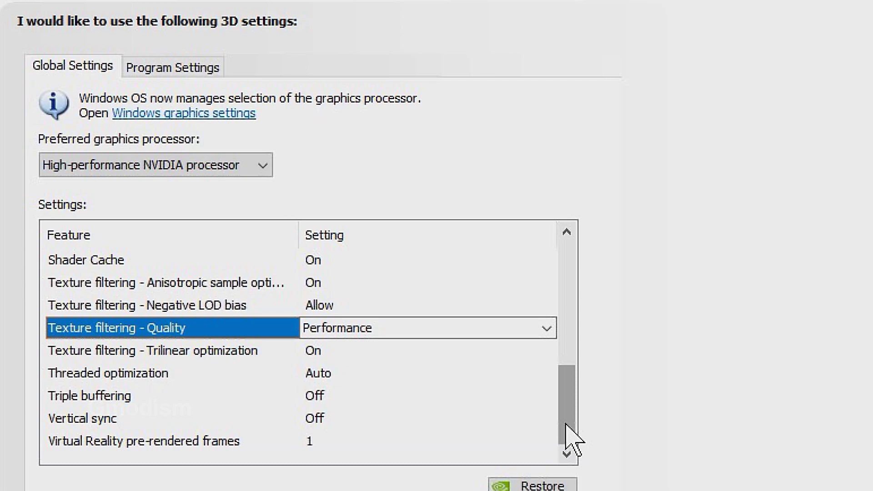
pyautogui.moveTo(566, 425)
pyautogui.mouseDown()
pyautogui.moveTo(567, 418)
pyautogui.moveTo(566, 429)
pyautogui.mouseUp()
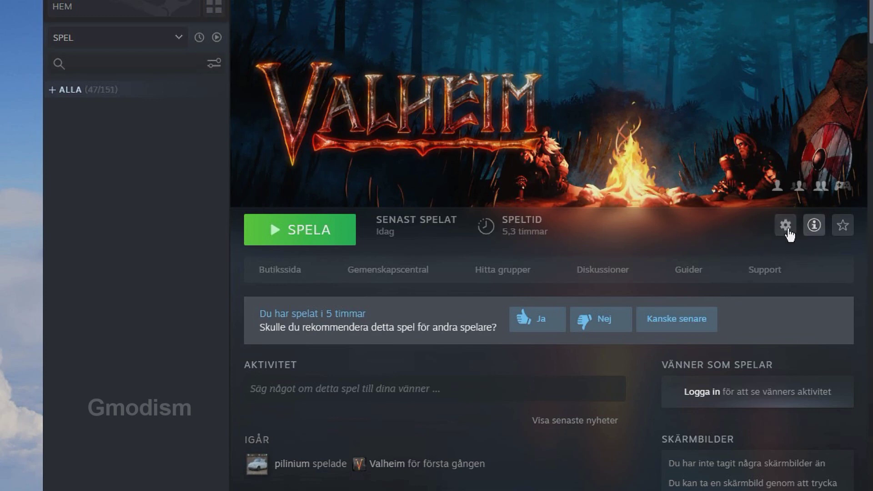
# - Switch to Steam, browse Valheim's local files and open the valheim_Data folder
pyautogui.click(784, 226)
pyautogui.click(834, 309)
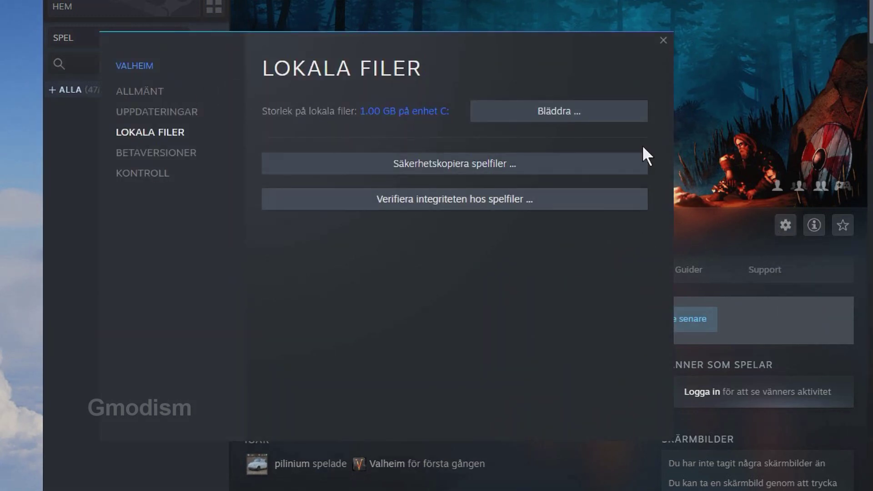
pyautogui.click(563, 121)
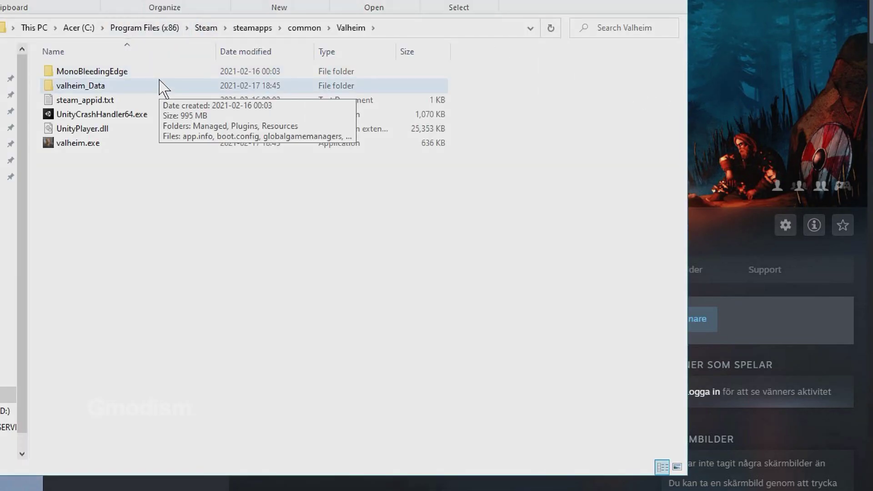
pyautogui.doubleClick(105, 88)
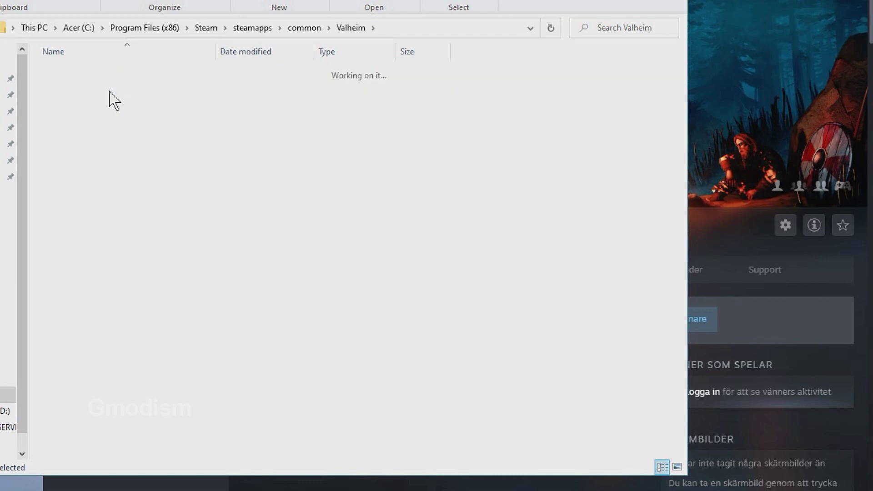
# - Open boot.config in Notepad and add the lines gfx-enable-gfx-jobs=1 and gfx-enable-native-gfx-jobs=1
pyautogui.click(84, 130)
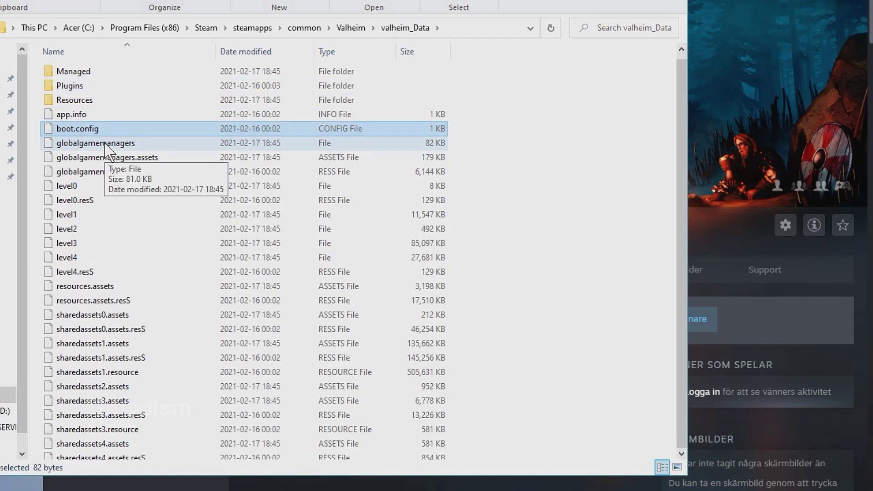
pyautogui.doubleClick(79, 131)
pyautogui.click(220, 131)
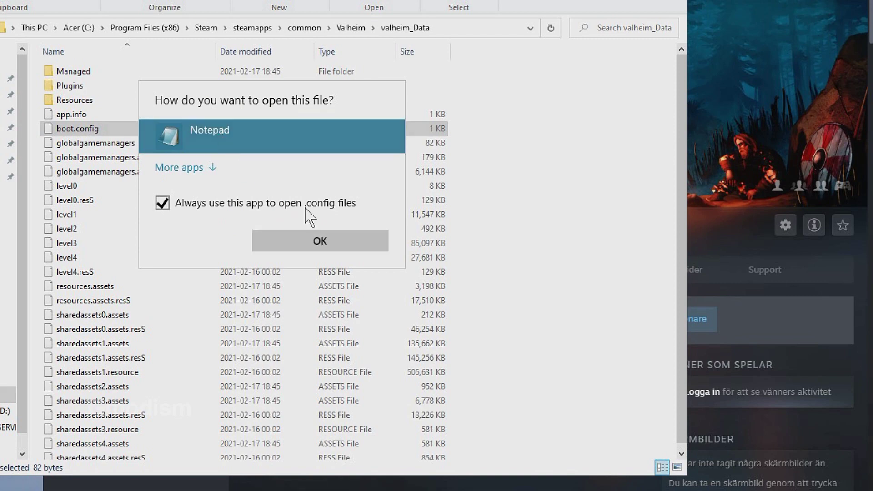
pyautogui.click(314, 246)
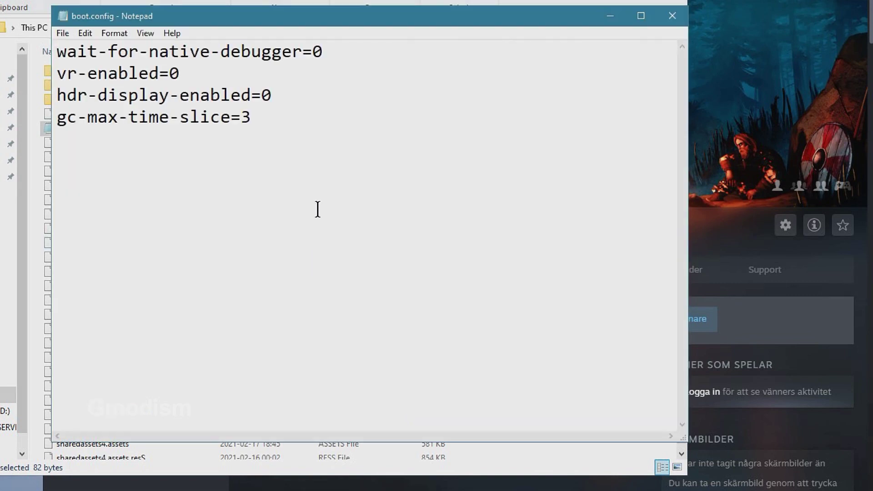
pyautogui.click(149, 160)
pyautogui.write('gfx-enable-gfx-jobs=1 gfx-enable-native-gfx-jobs=1')
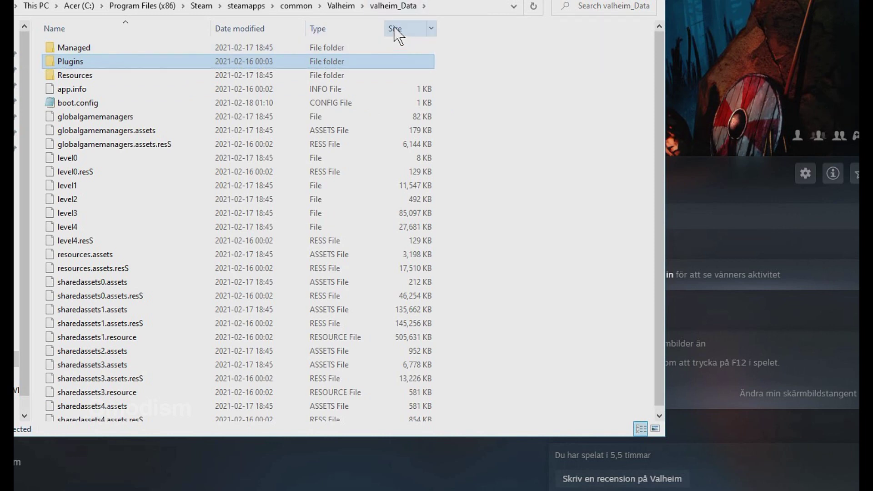
# - Return to the Valheim folder and open the compatibility properties of valheim.exe
pyautogui.click(344, 7)
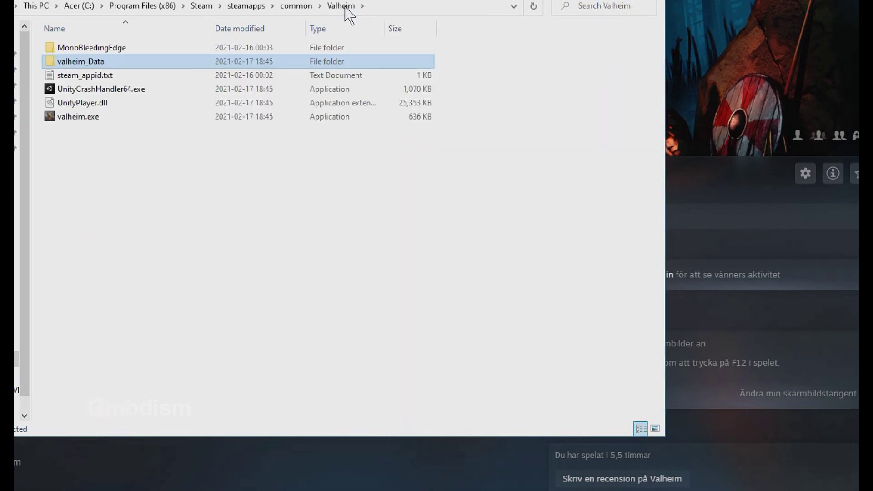
pyautogui.click(76, 121)
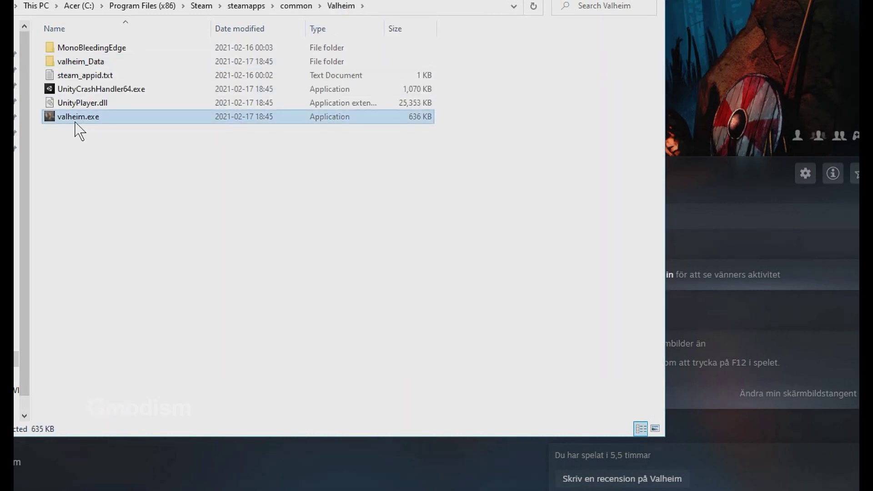
pyautogui.rightClick(164, 125)
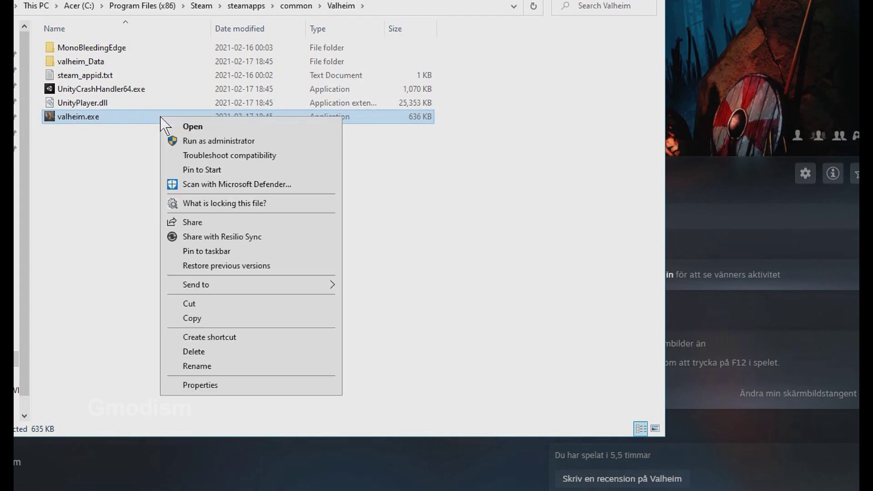
pyautogui.click(224, 385)
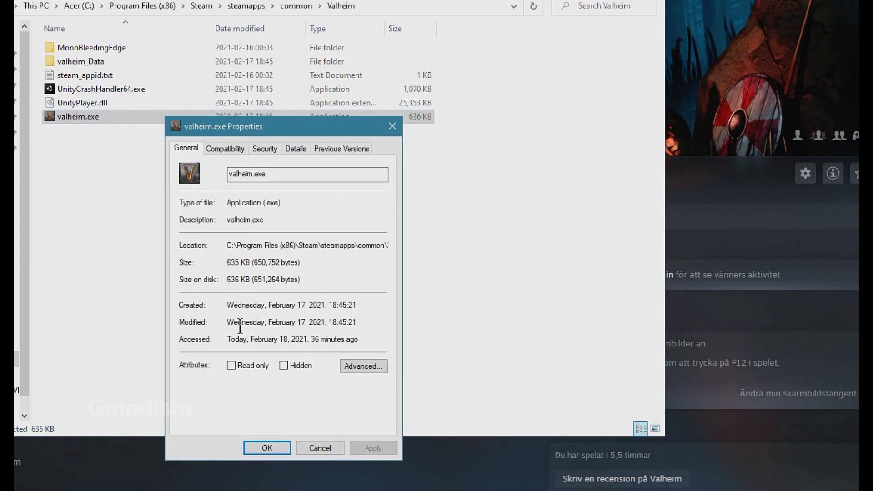
pyautogui.click(226, 149)
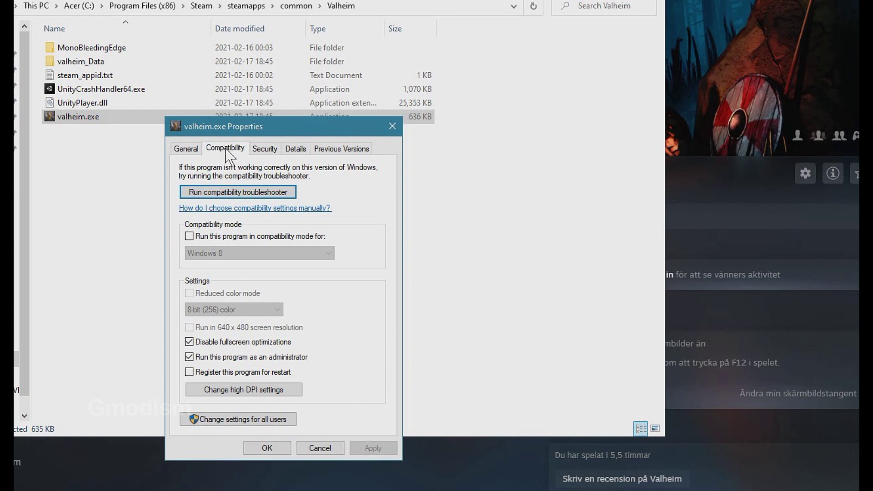
# - Set valheim.exe to disable fullscreen optimizations and run as an administrator, apply the settings and close its properties
pyautogui.click(190, 342)
pyautogui.click(189, 357)
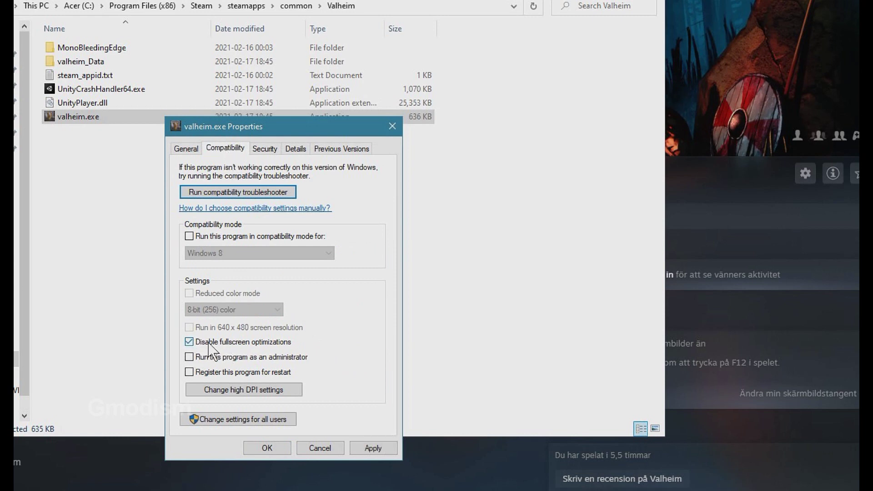
pyautogui.click(189, 357)
pyautogui.click(373, 448)
pyautogui.click(267, 448)
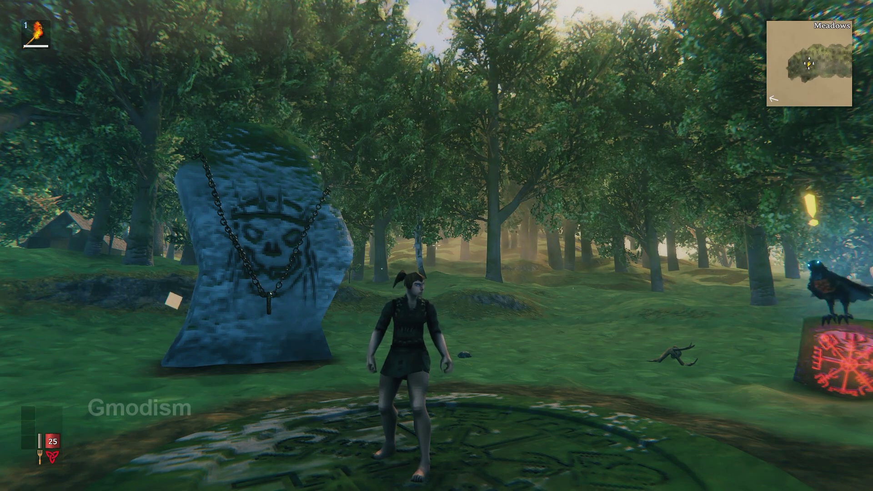
# - In Valheim's in-game graphics settings, turn off Bloom, SSAO, Sun Shafts, Motion Blur and Tessellation
pyautogui.press('Escape')
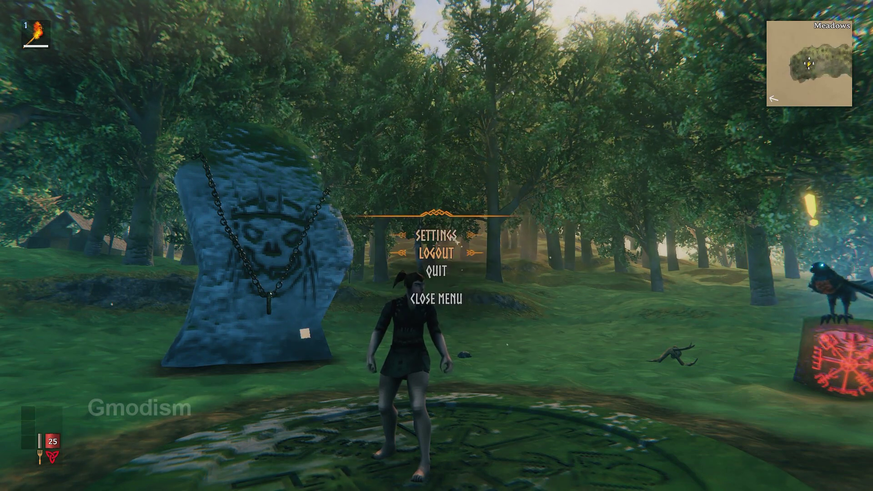
pyautogui.click(455, 239)
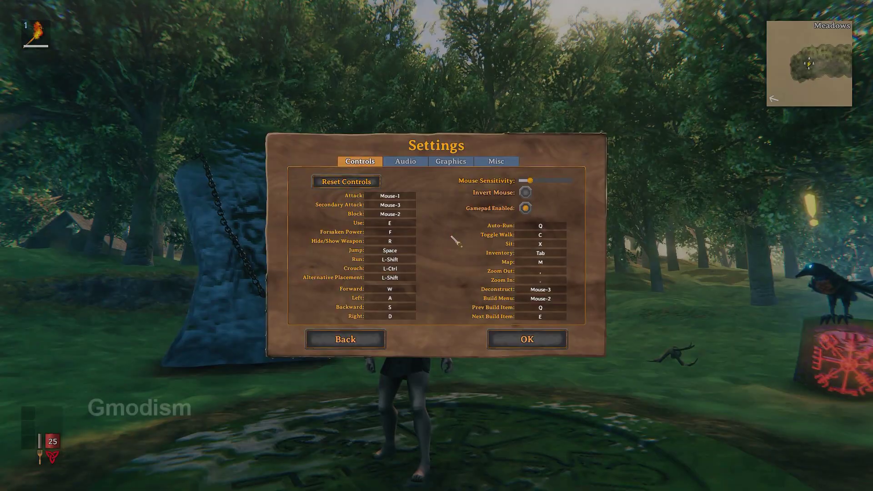
pyautogui.click(456, 163)
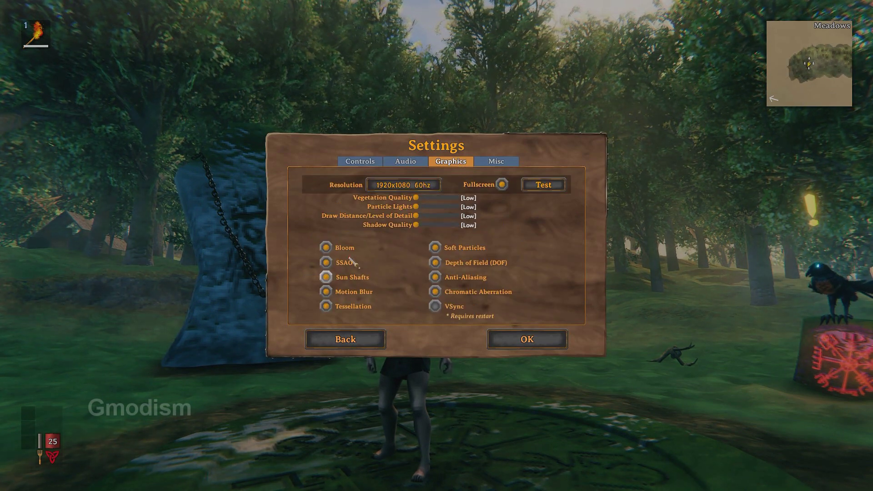
pyautogui.click(326, 248)
pyautogui.click(326, 262)
pyautogui.click(325, 277)
pyautogui.click(326, 292)
pyautogui.click(330, 306)
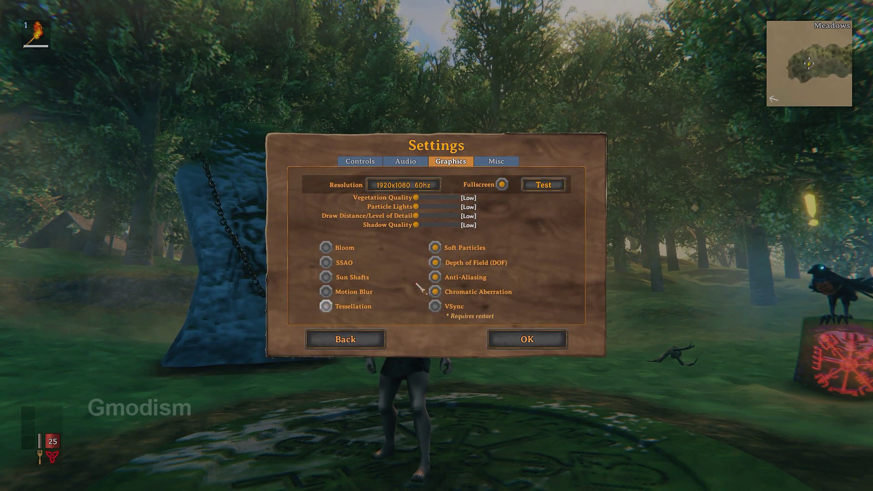
# - Turn off Anti-Aliasing, Depth of Field (DOF) and Chromatic Aberration, save the graphics settings and return to the game
pyautogui.click(435, 277)
pyautogui.click(435, 262)
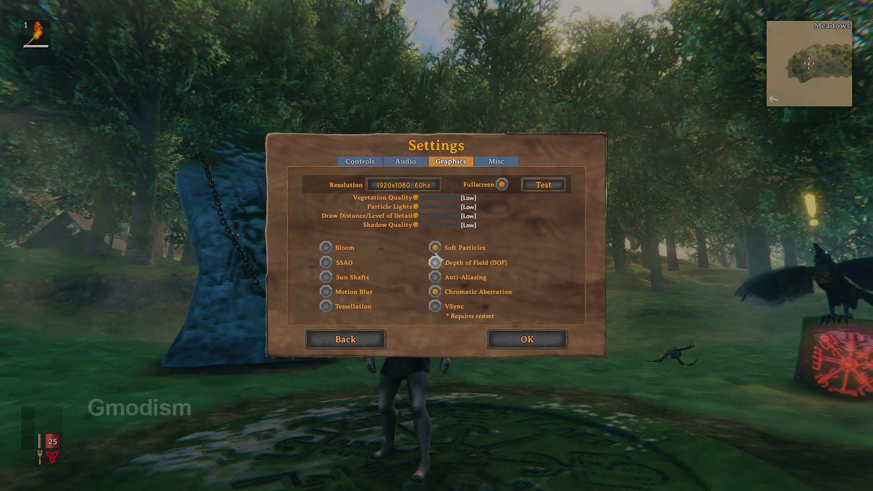
pyautogui.click(435, 292)
pyautogui.click(537, 346)
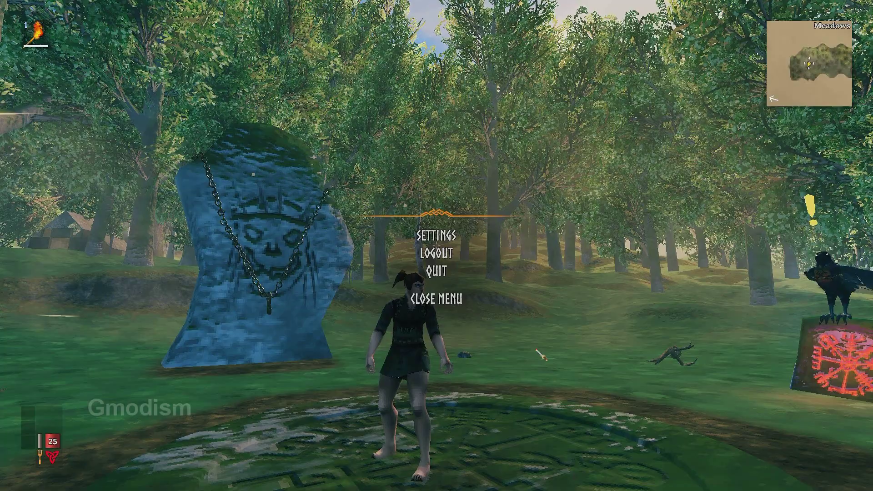
pyautogui.press('Escape')
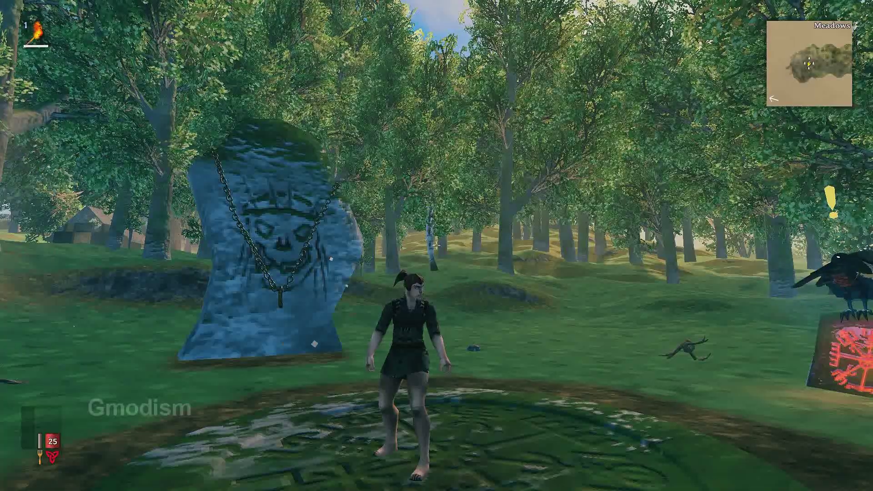
# - In the in-game graphics settings, set Draw Distance/Level of Detail to High, save and return to the game
pyautogui.press('Escape')
pyautogui.click(440, 235)
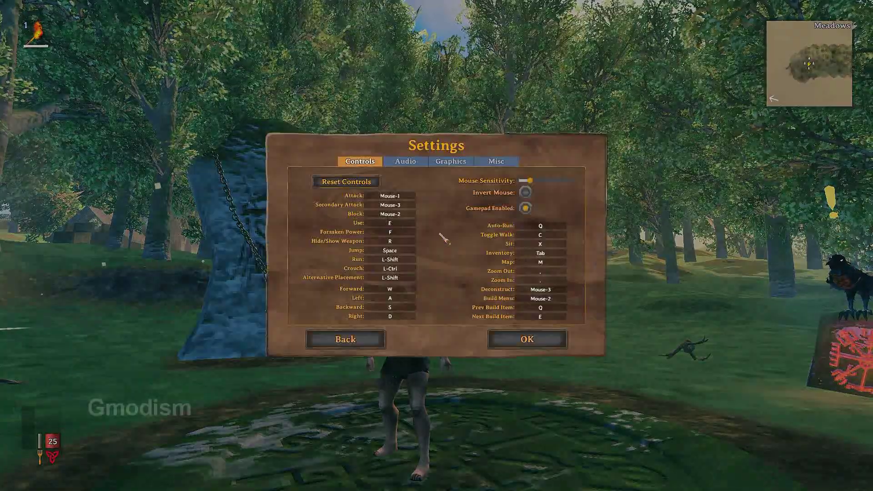
pyautogui.click(451, 161)
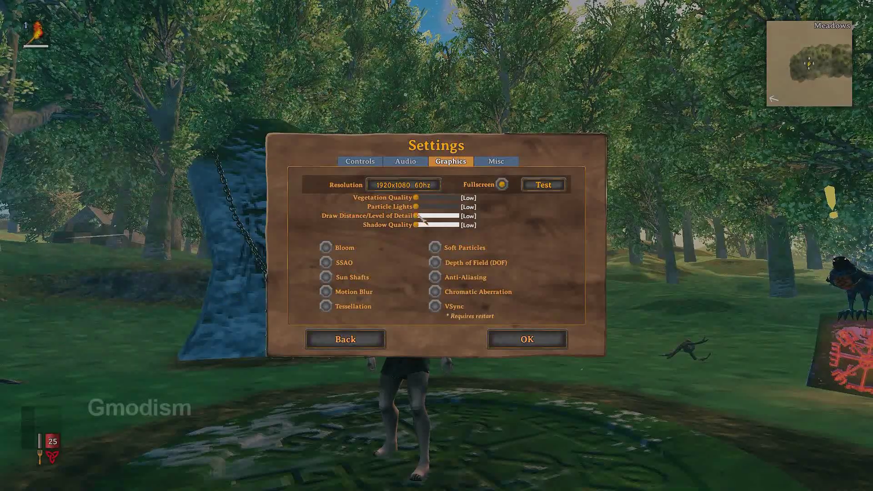
pyautogui.moveTo(418, 217)
pyautogui.mouseDown()
pyautogui.moveTo(468, 218)
pyautogui.moveTo(436, 217)
pyautogui.mouseUp()
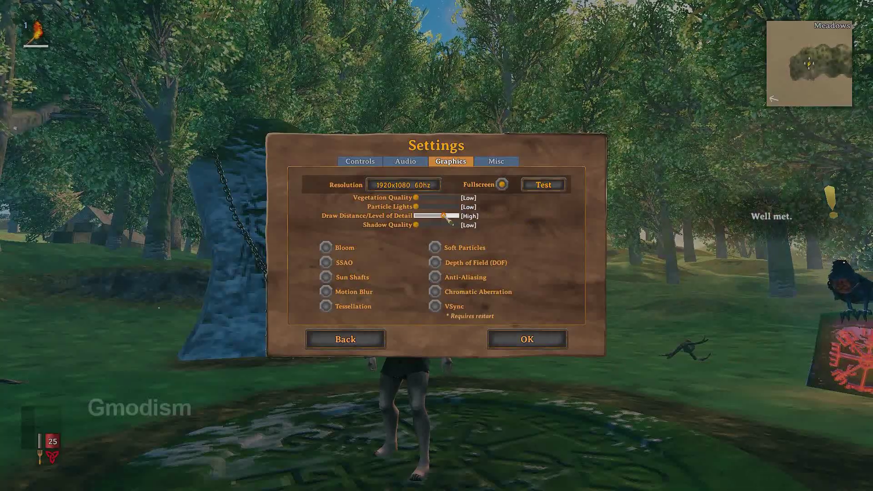
pyautogui.click(519, 339)
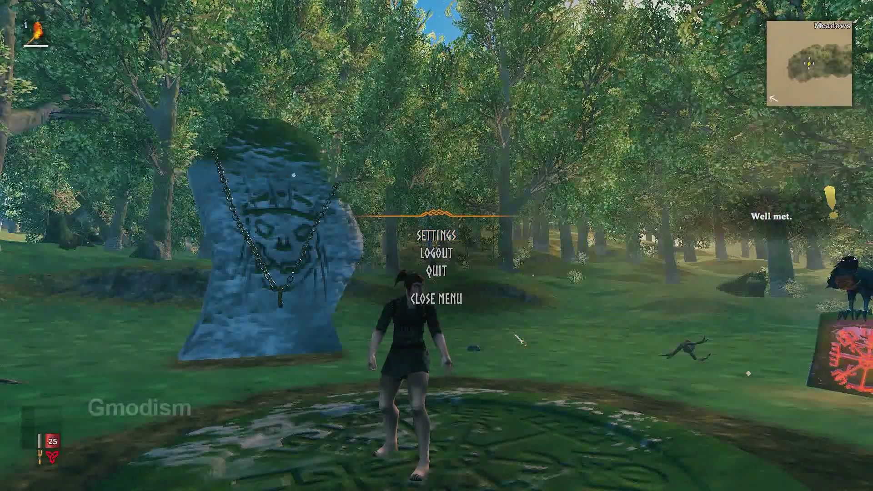
pyautogui.press('Escape')
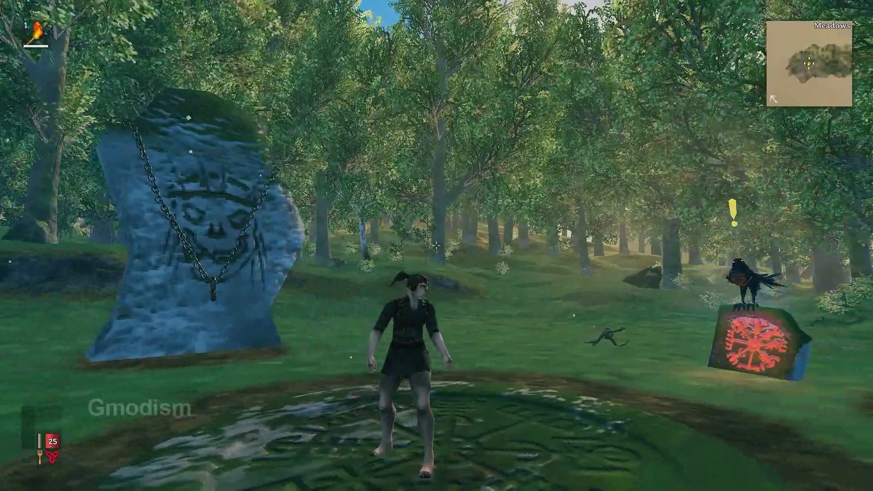
# - Reopen the in-game graphics settings and turn on Bloom, Sun Shafts and Tessellation, leaving SSAO off
pyautogui.press('Escape')
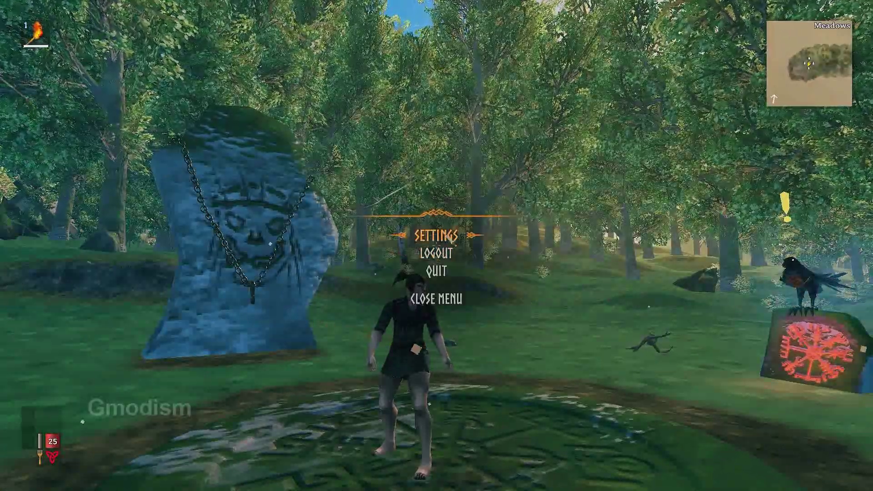
pyautogui.click(452, 236)
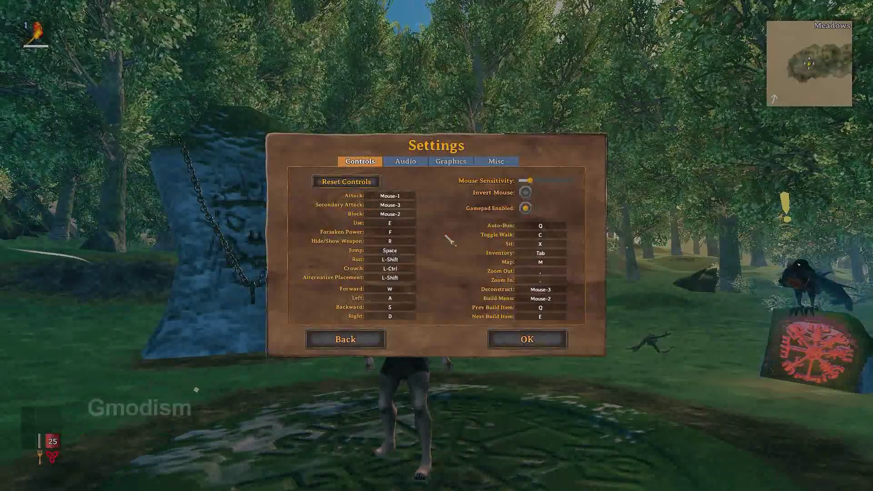
pyautogui.click(455, 162)
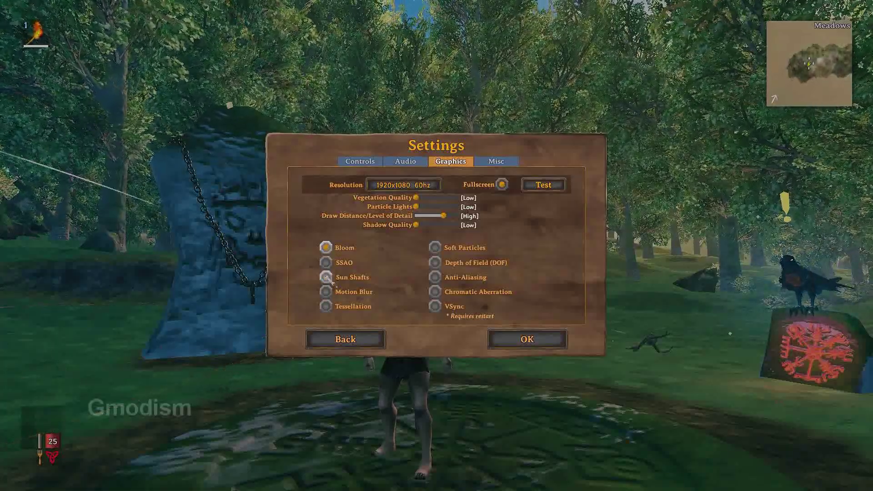
pyautogui.click(326, 263)
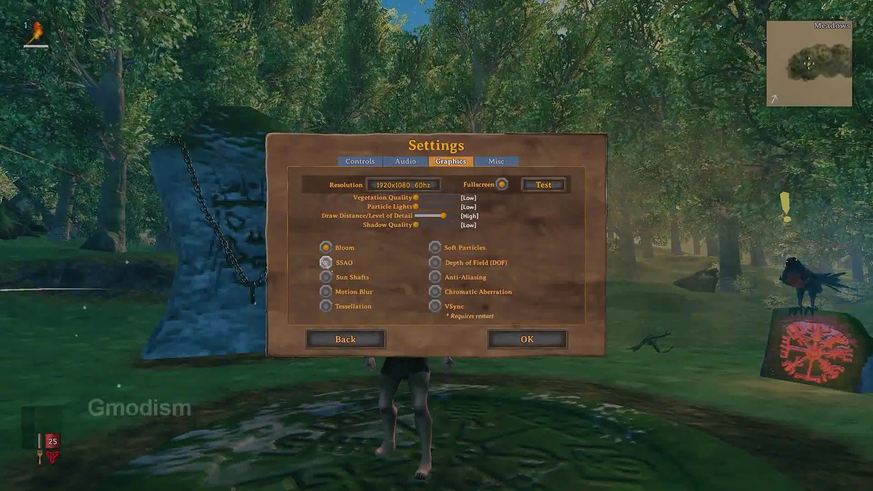
pyautogui.click(331, 279)
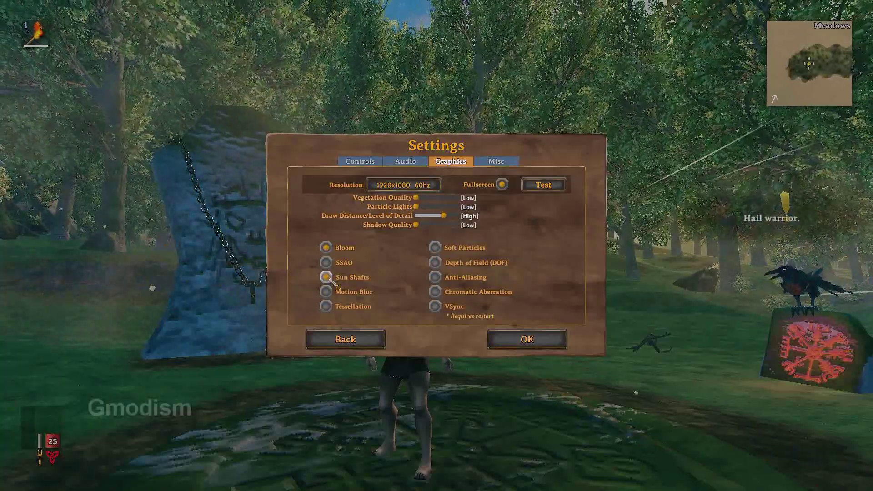
pyautogui.click(327, 309)
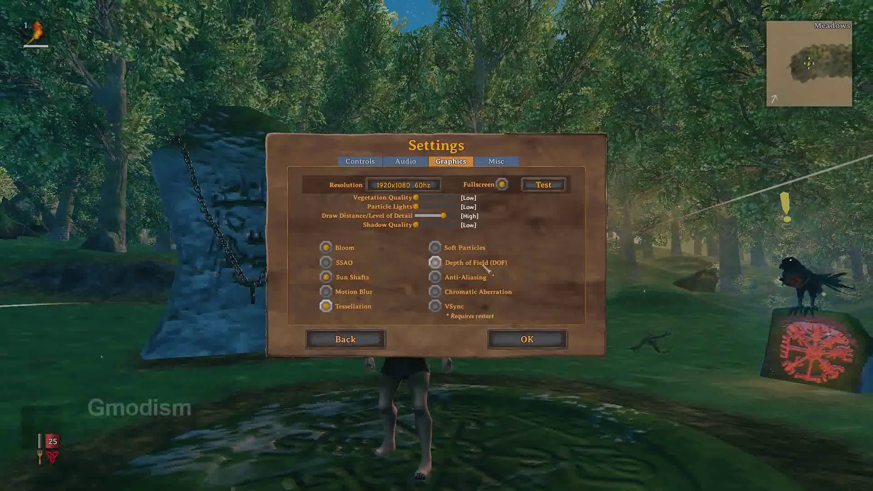
# - Turn on Chromatic Aberration, keep Anti-Aliasing off and save the graphics settings
pyautogui.click(473, 281)
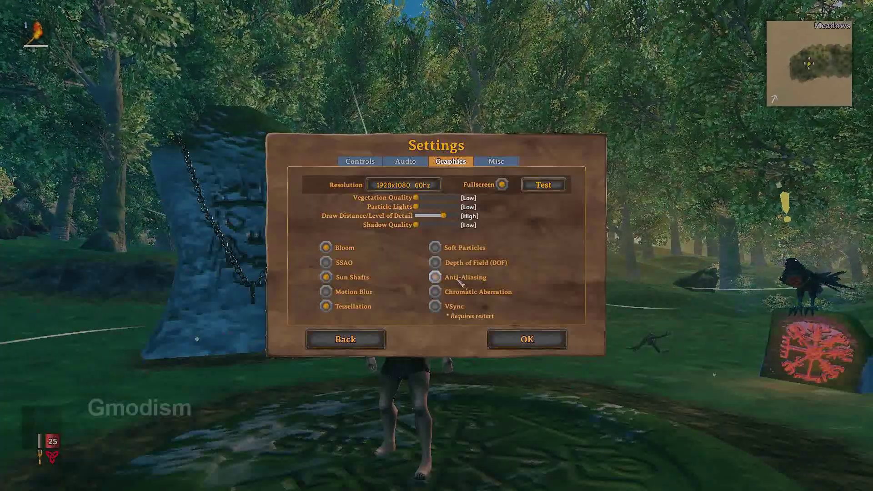
pyautogui.click(435, 293)
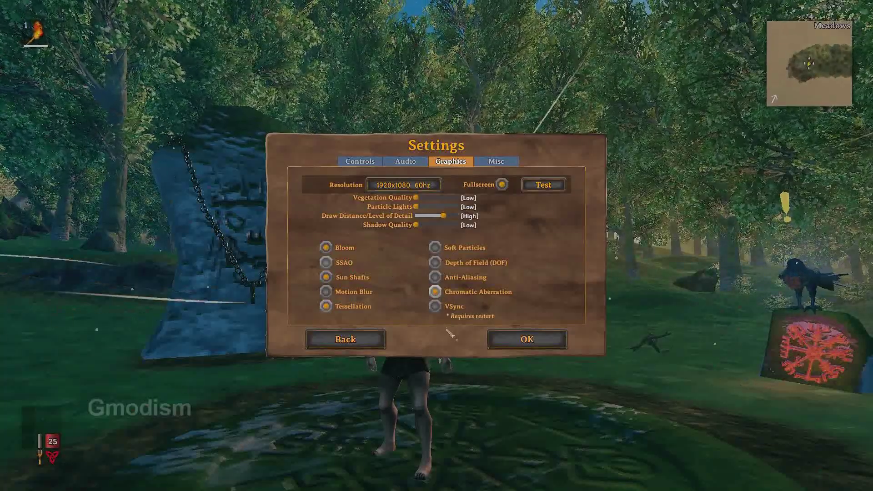
pyautogui.click(532, 345)
# - Set the game resolution to 1280x720 60hz, test and accept it, save the settings and return to the game
pyautogui.click(450, 233)
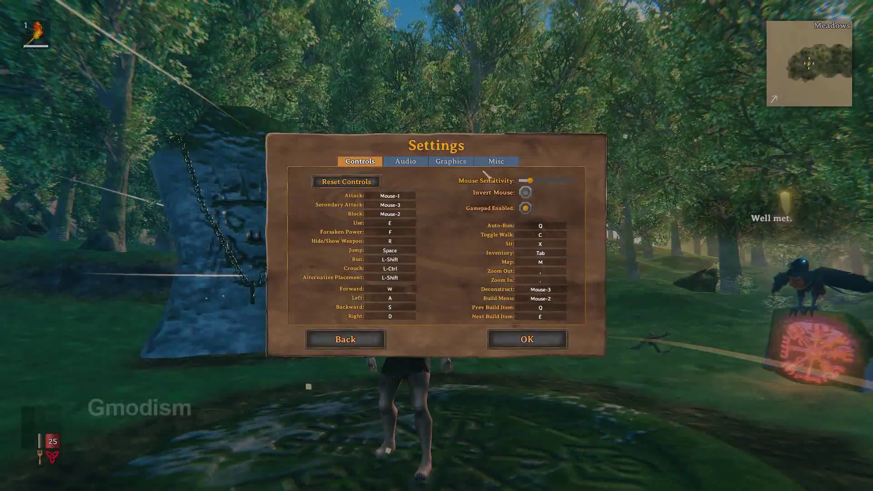
pyautogui.click(454, 163)
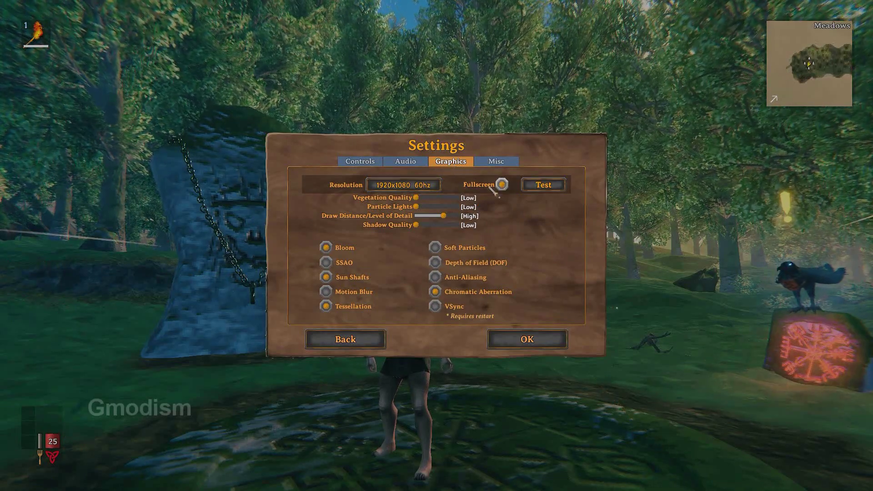
pyautogui.click(418, 187)
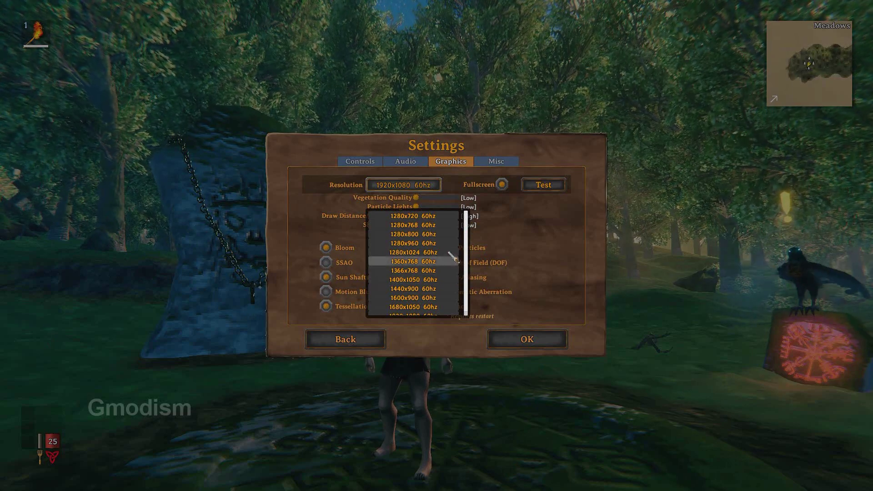
pyautogui.click(419, 218)
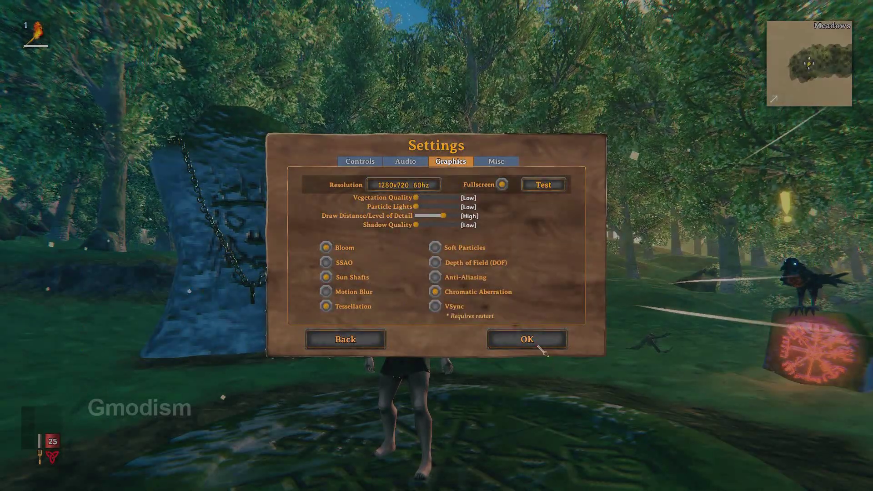
pyautogui.click(542, 186)
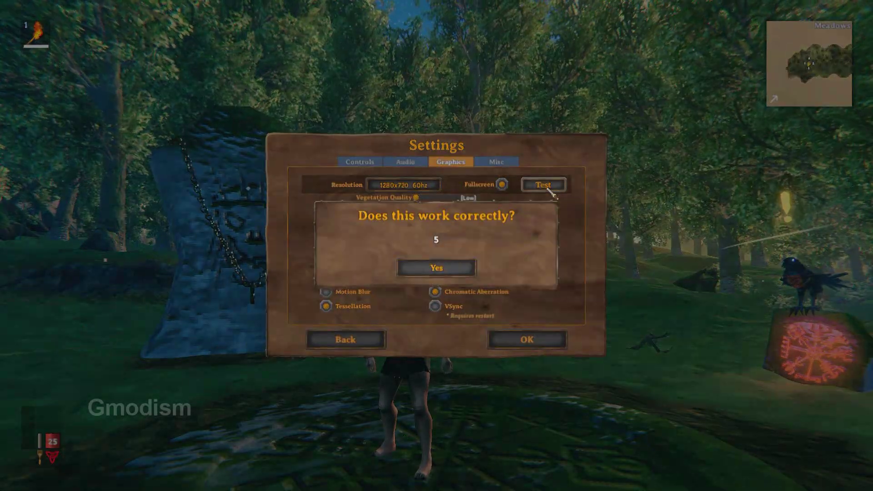
pyautogui.click(450, 273)
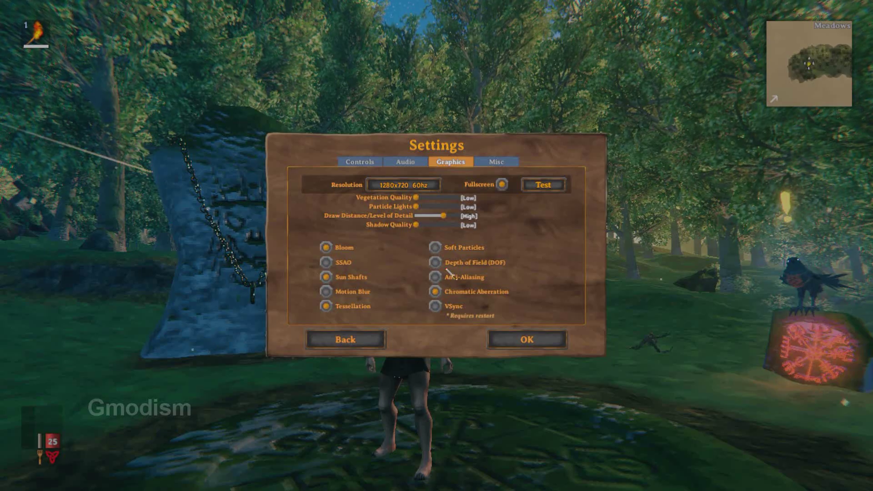
pyautogui.click(535, 339)
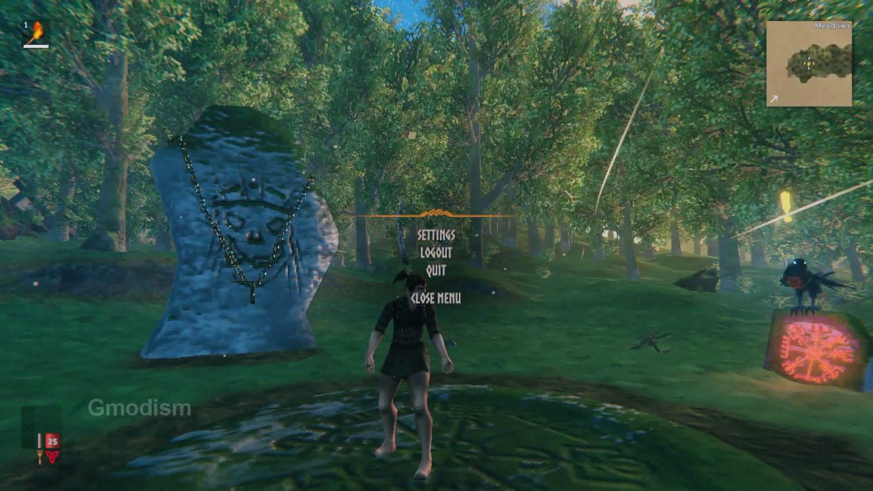
pyautogui.press('Escape')
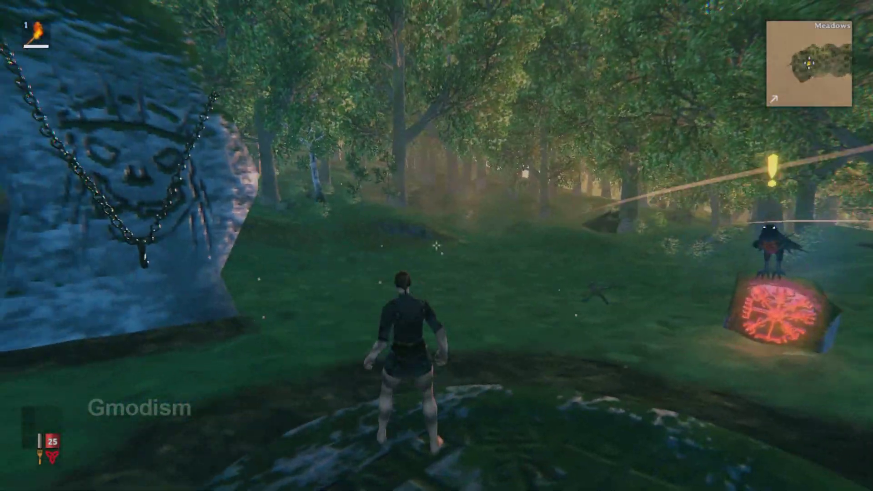
pyautogui.press('w')
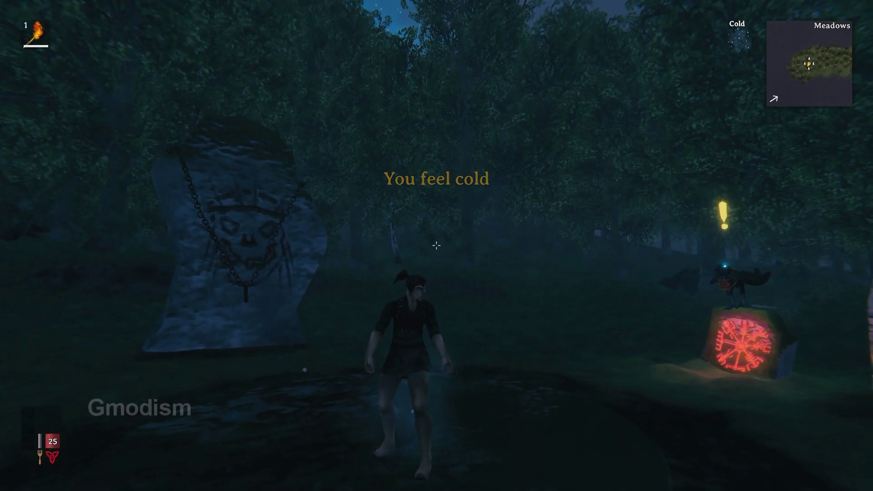
# - Reopen the graphics settings, choose the 1280x720 60hz resolution again, save directly without testing and return to the game
pyautogui.press('Escape')
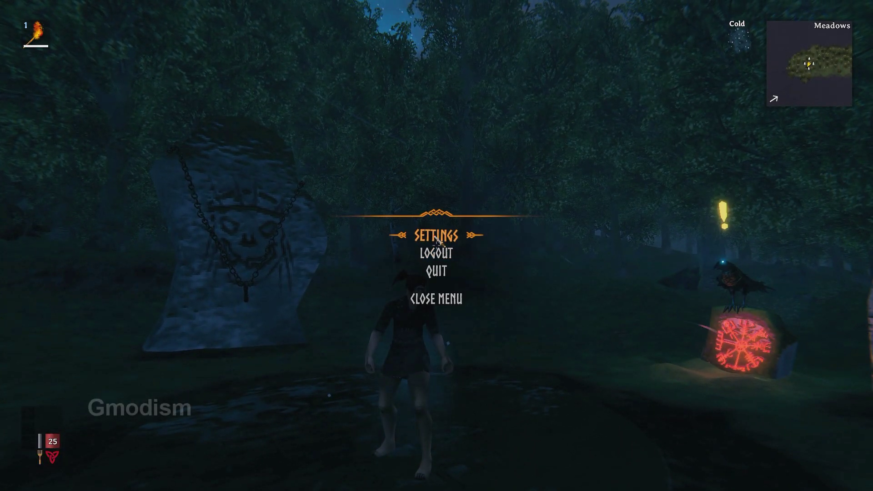
pyautogui.click(435, 237)
pyautogui.click(452, 163)
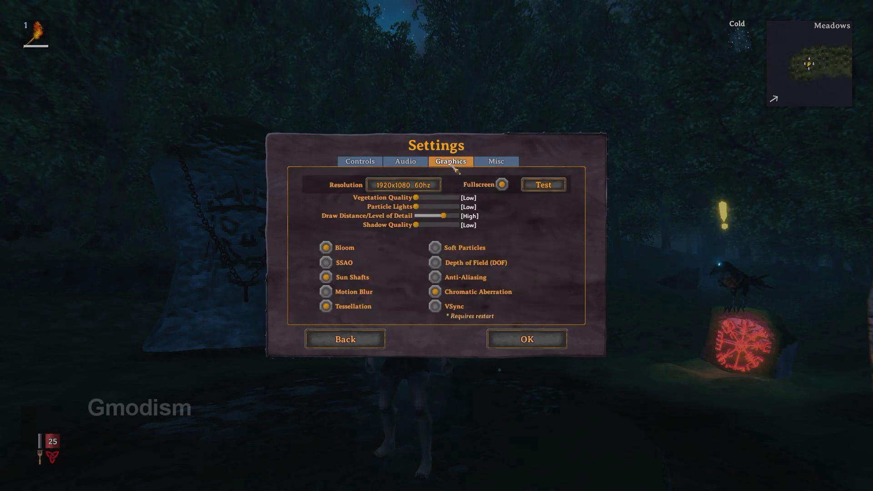
pyautogui.click(404, 188)
pyautogui.scroll(-1, 403, 256)
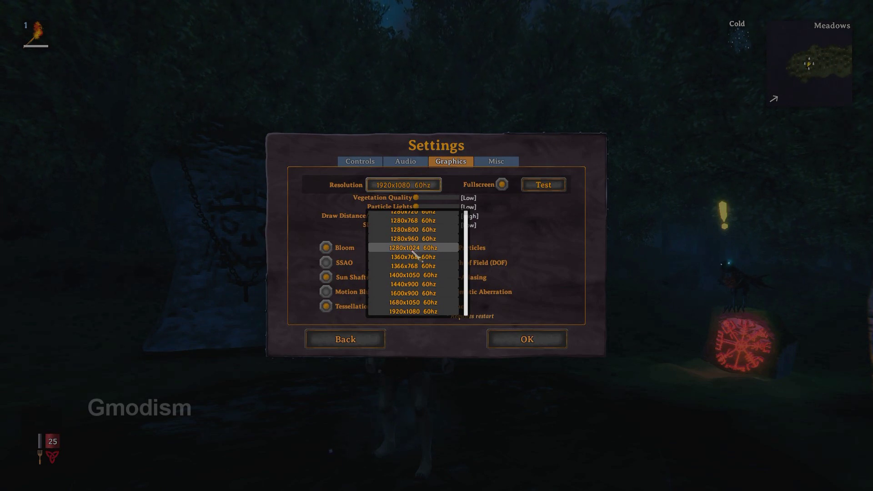
pyautogui.scroll(1, 416, 257)
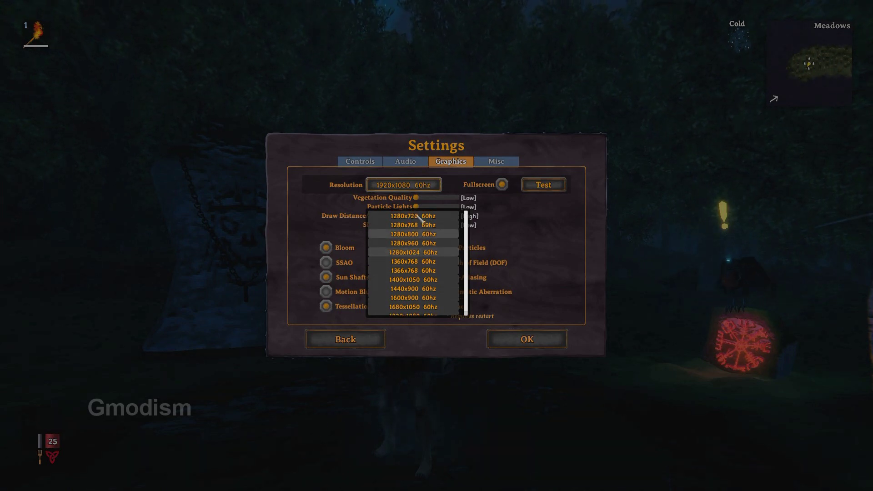
pyautogui.click(416, 217)
pyautogui.click(535, 340)
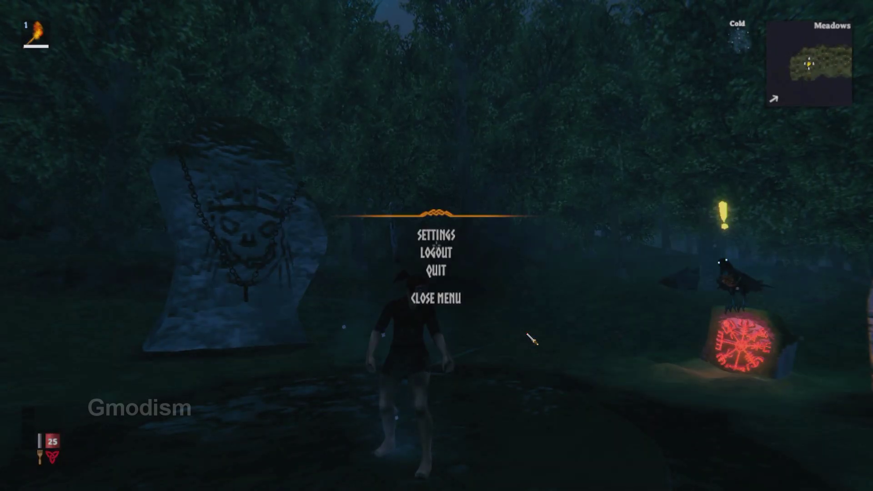
pyautogui.press('Escape')
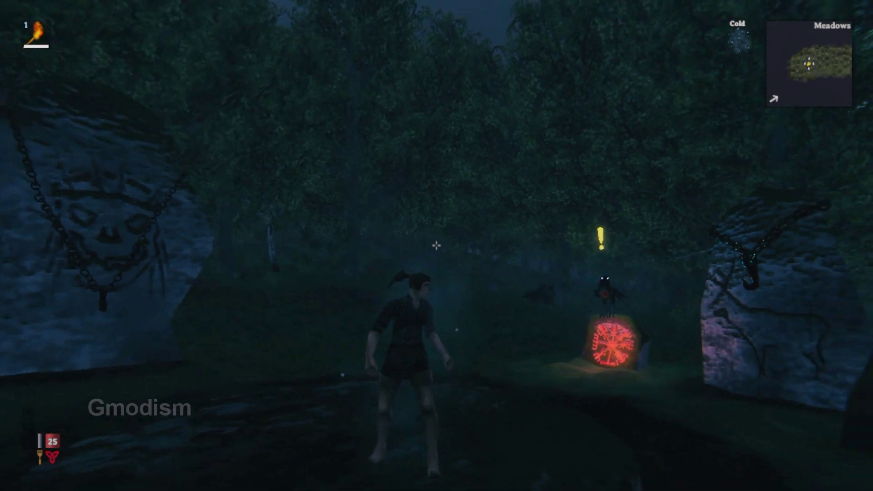
# - Walk the character around the standing stones to check how the game looks and runs at the lower resolution
pyautogui.press('w')
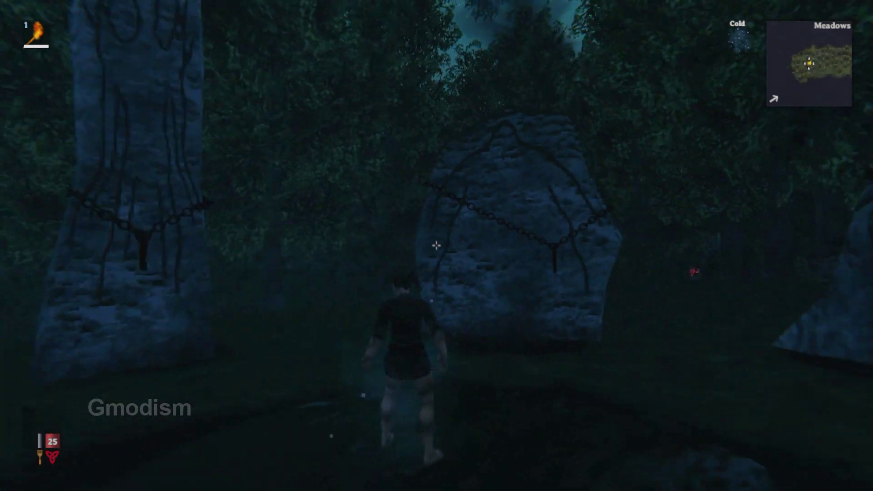
pyautogui.press('w')
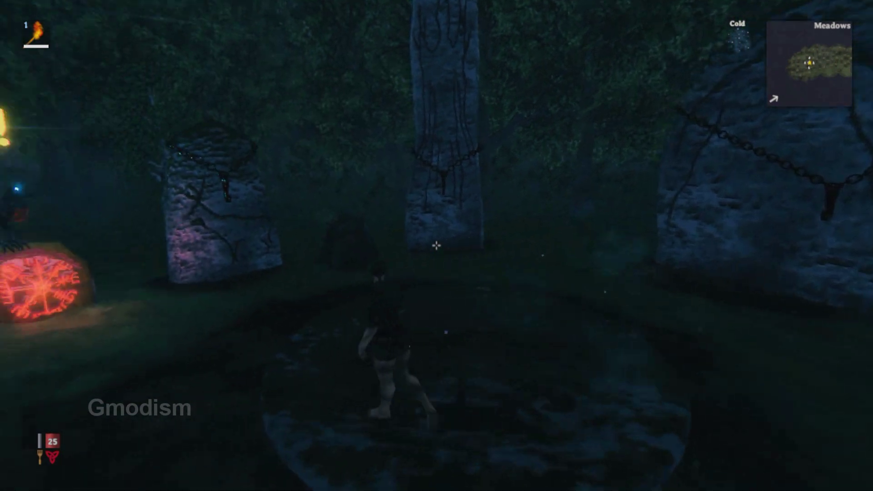
pyautogui.press('w')
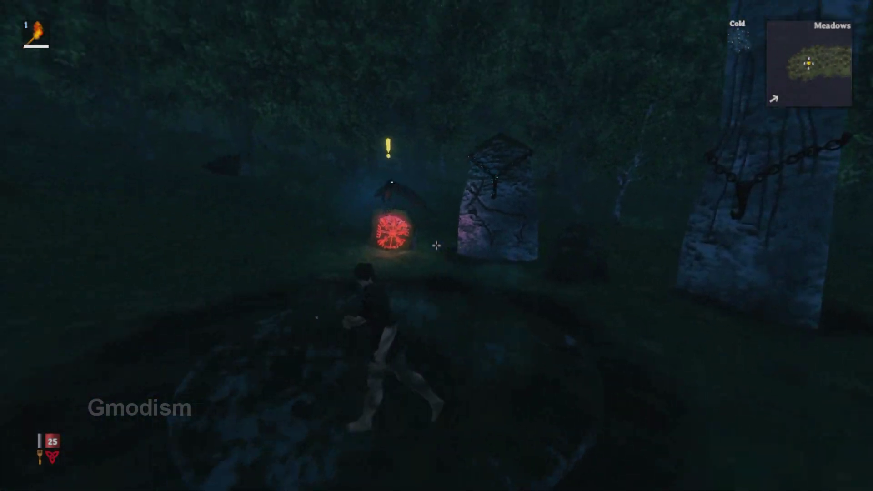
pyautogui.press('w')
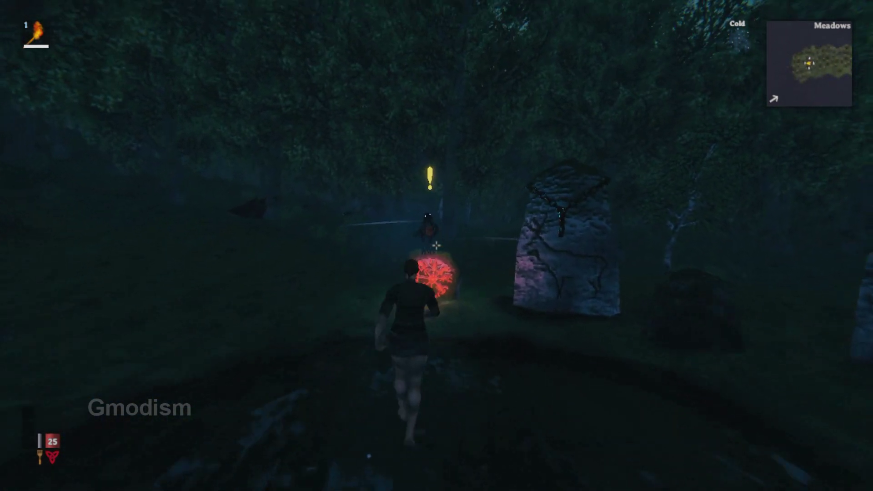
pyautogui.press('s')
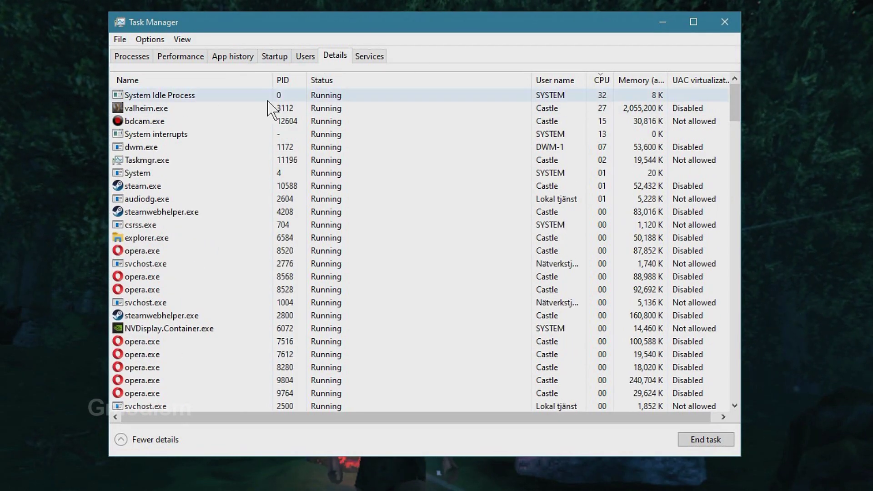
# - Set the priority of the valheim.exe process to High, accept the change and close Task Manager to return to the game
pyautogui.click(149, 108)
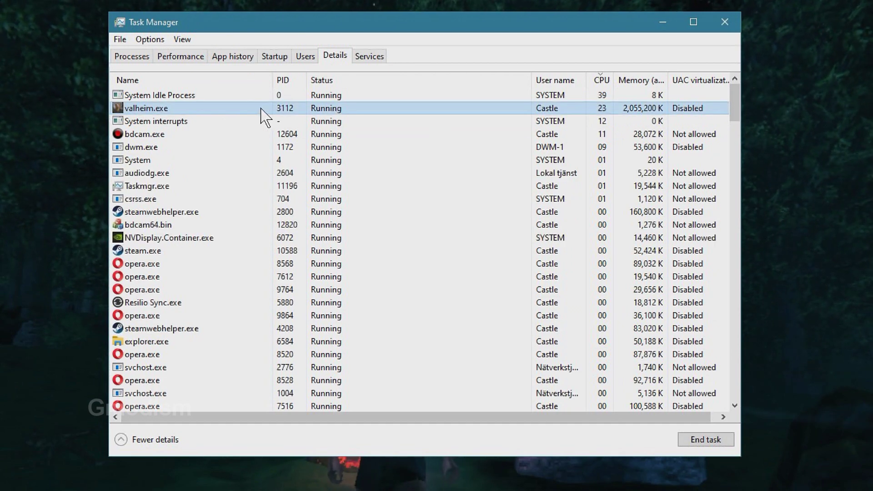
pyautogui.rightClick(205, 106)
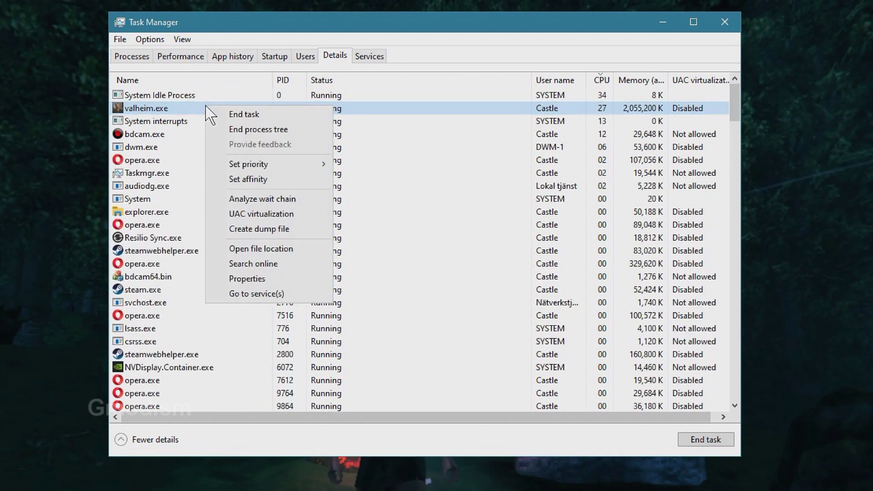
pyautogui.moveTo(267, 164)
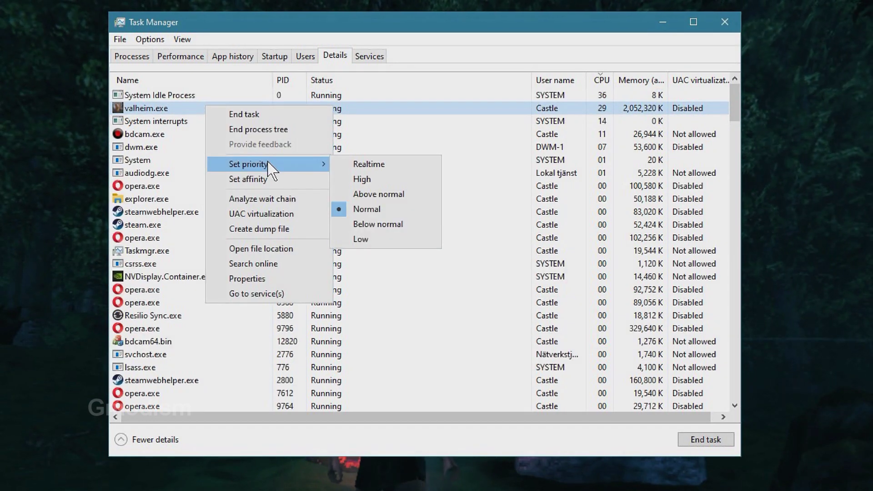
pyautogui.click(370, 183)
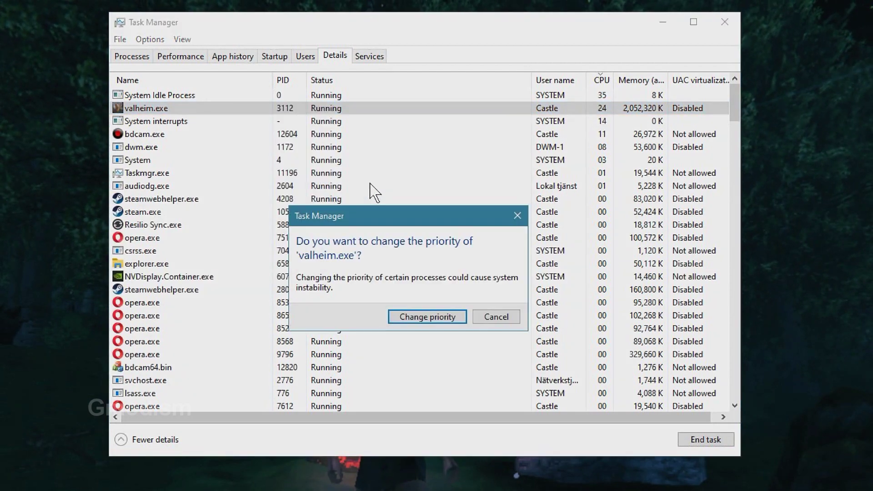
pyautogui.click(421, 318)
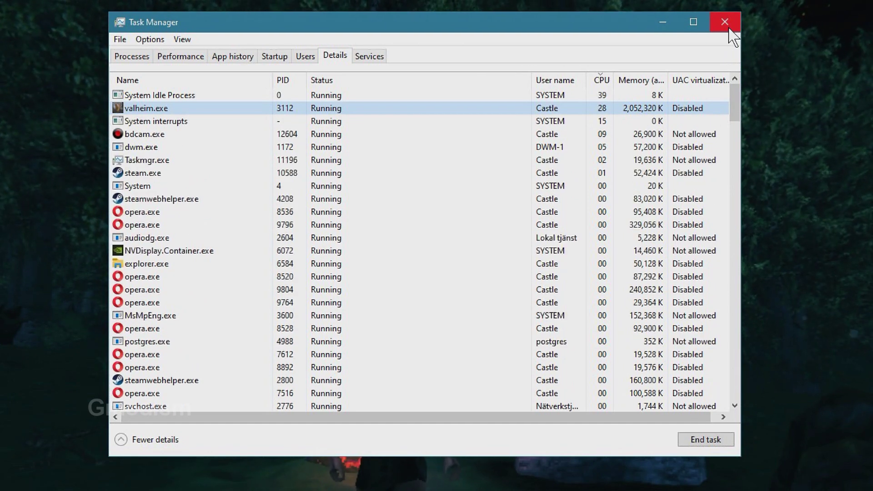
pyautogui.click(725, 23)
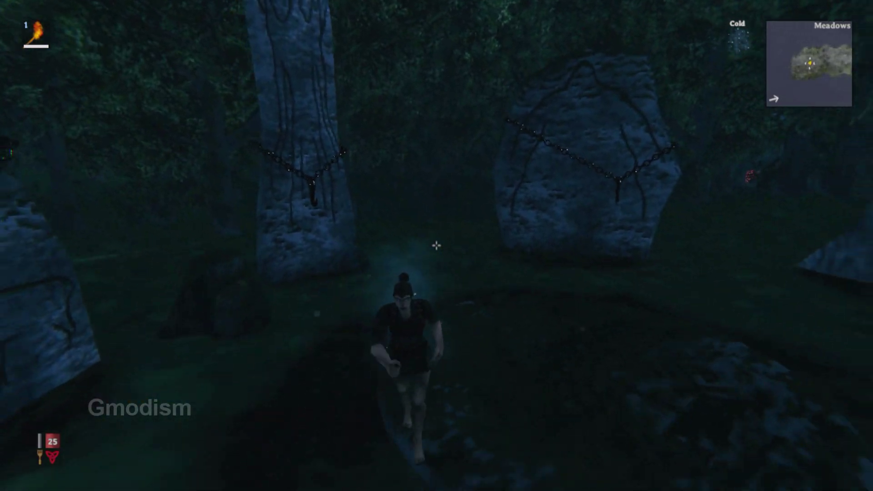
# - Run the character around the circle of standing stones to check how smoothly the game runs with the raised process priority
pyautogui.press('s')
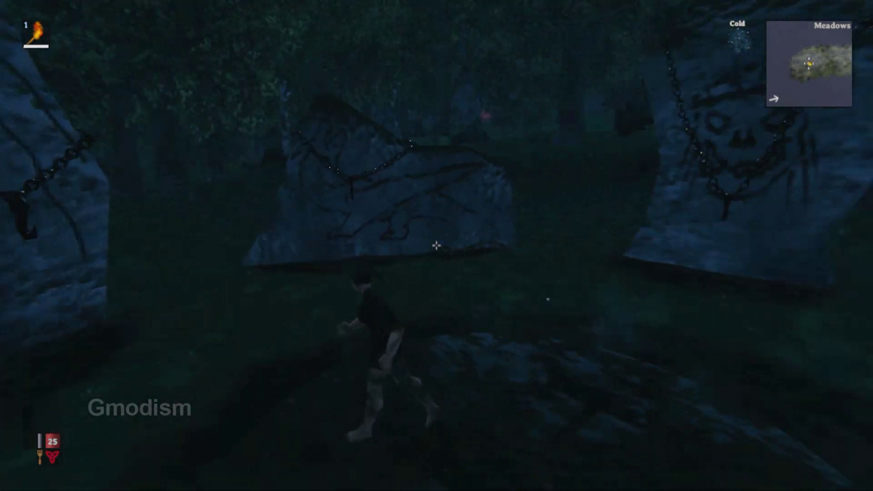
pyautogui.press('w')
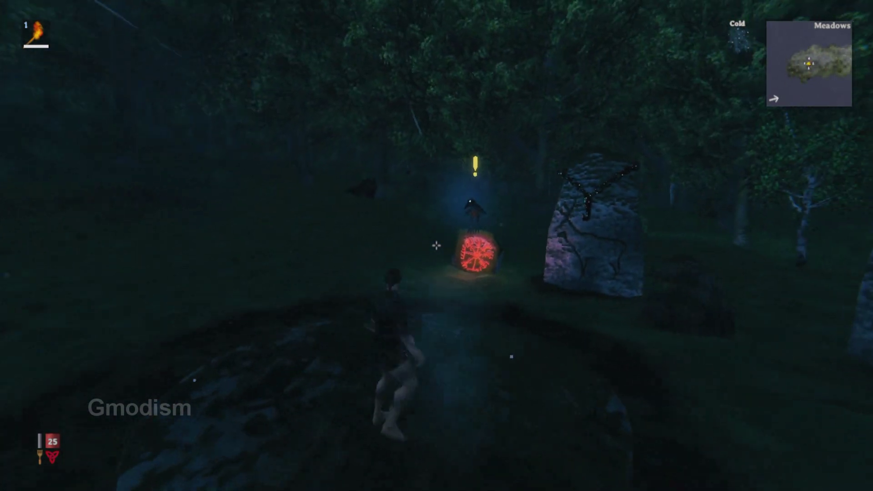
pyautogui.press('w')
pyautogui.press('w')
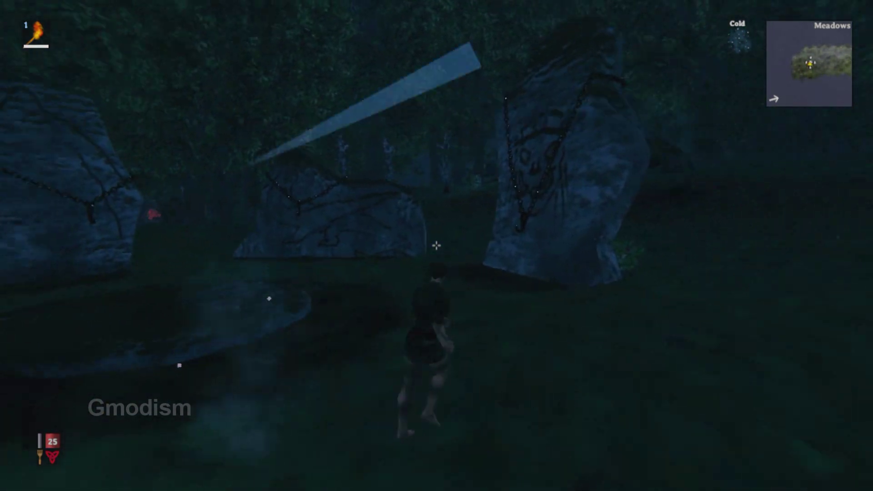
pyautogui.press('w')
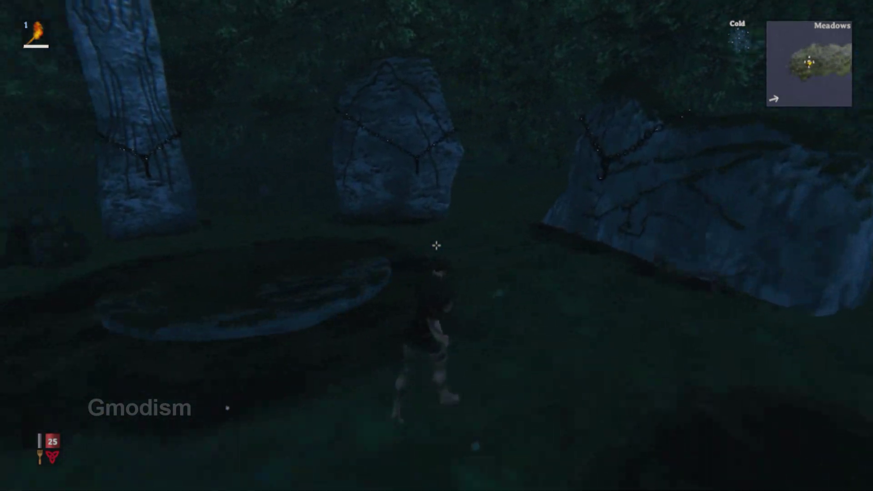
pyautogui.press('w')
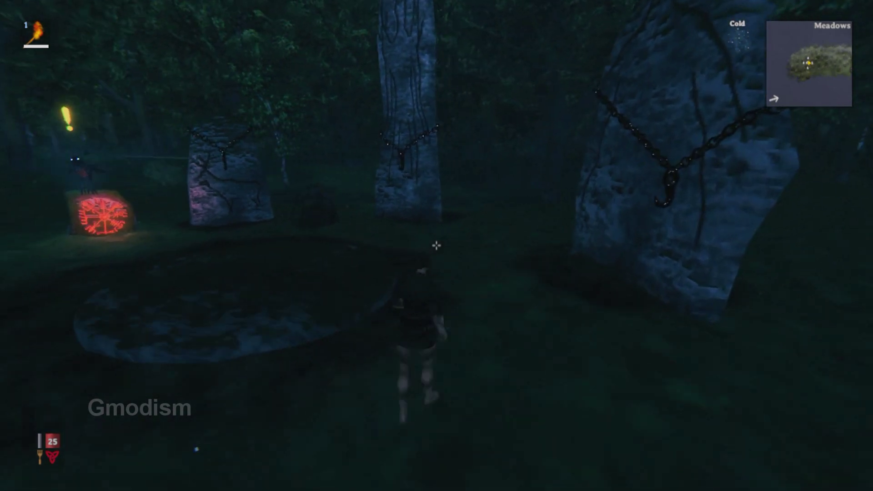
pyautogui.press('w')
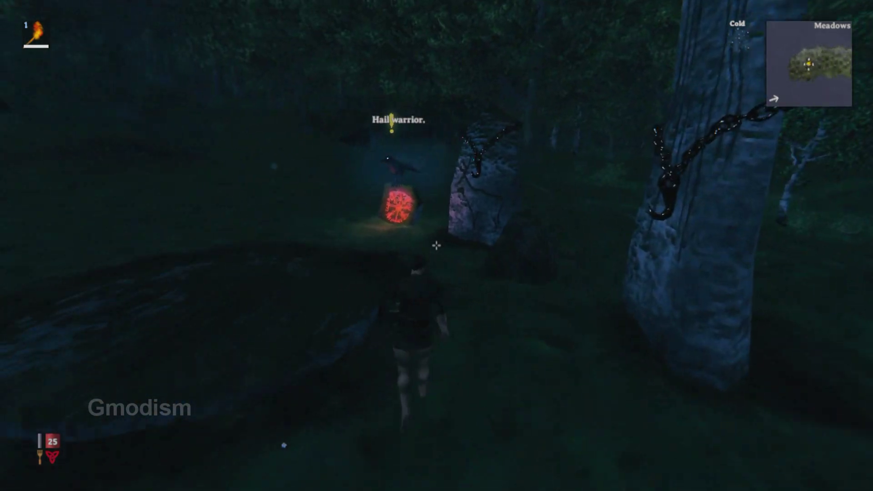
pyautogui.press('w')
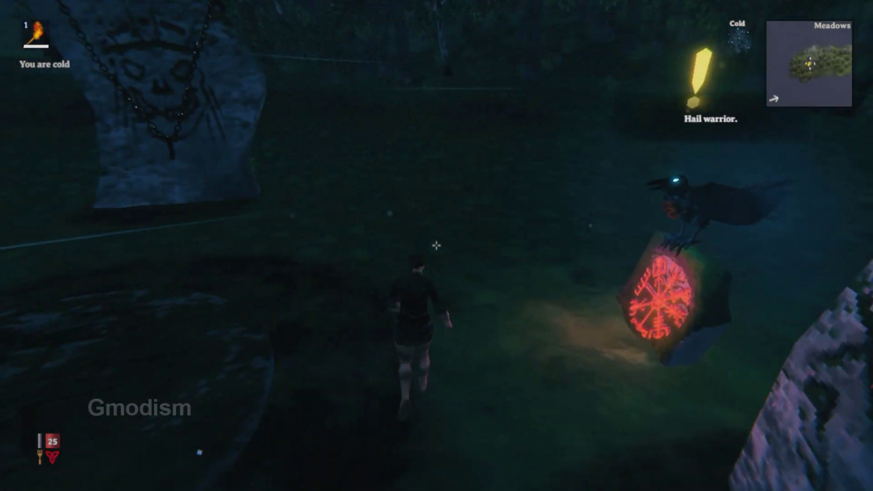
pyautogui.press('w')
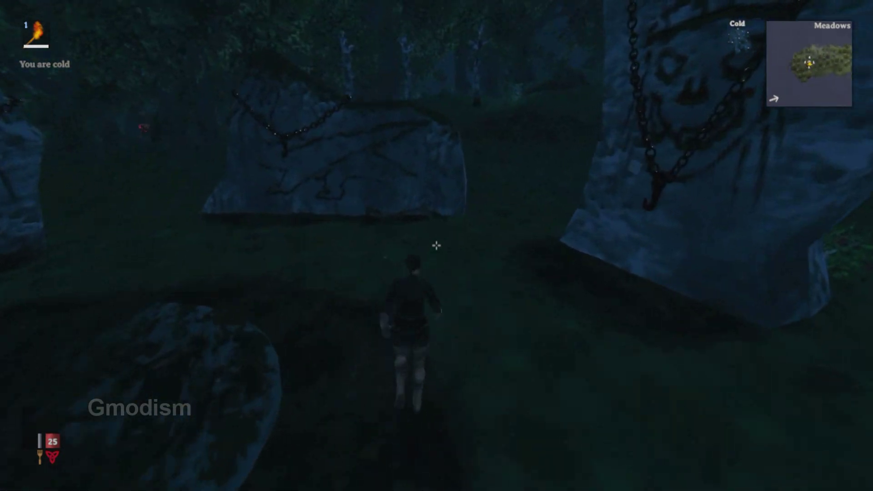
pyautogui.press('w')
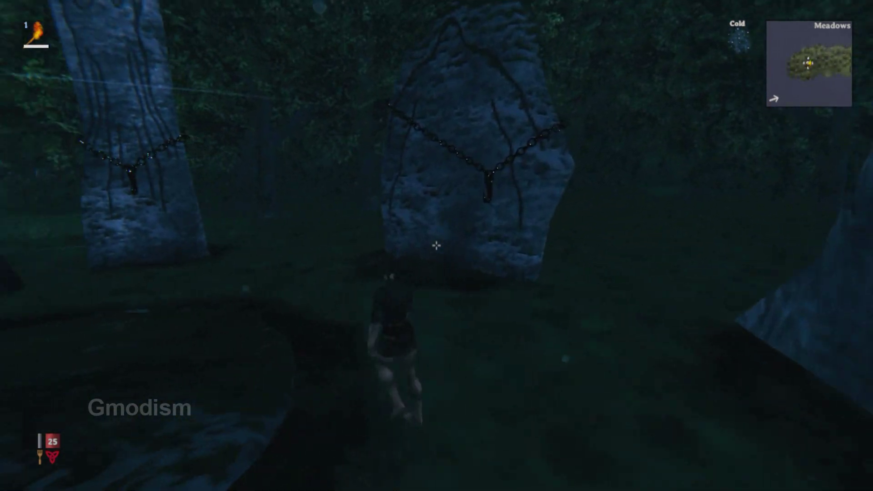
pyautogui.press('w')
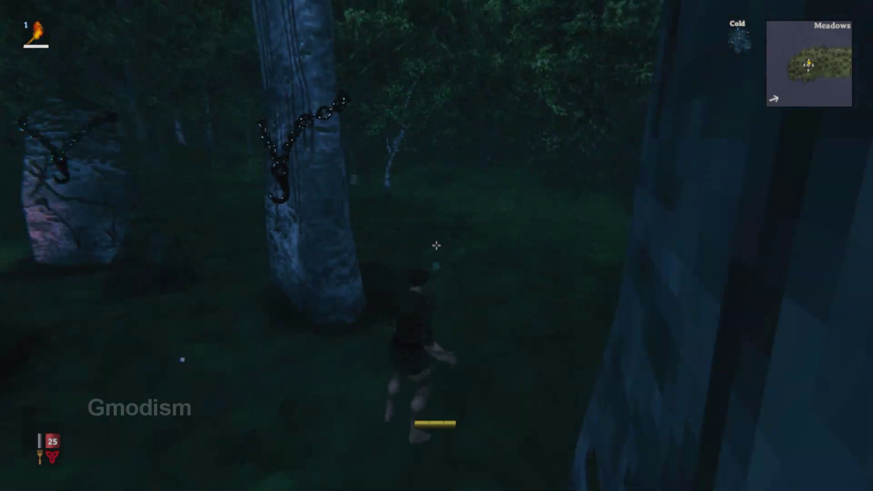
pyautogui.press('w')
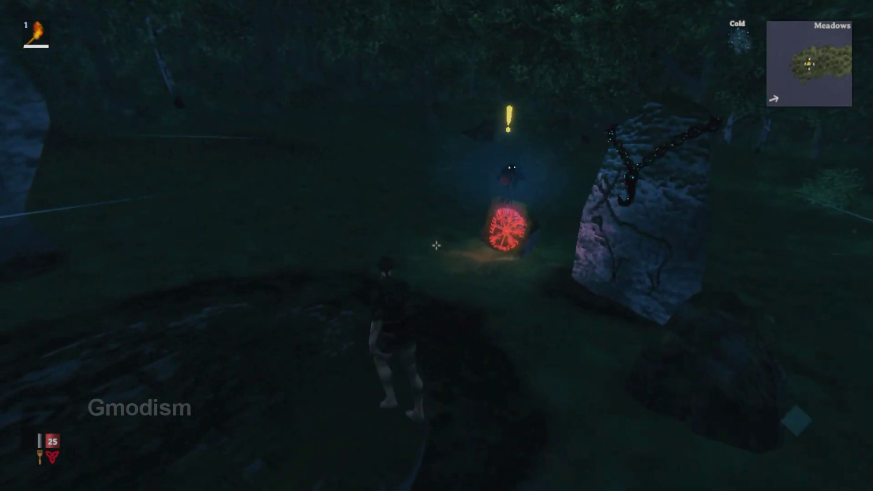
pyautogui.press('w')
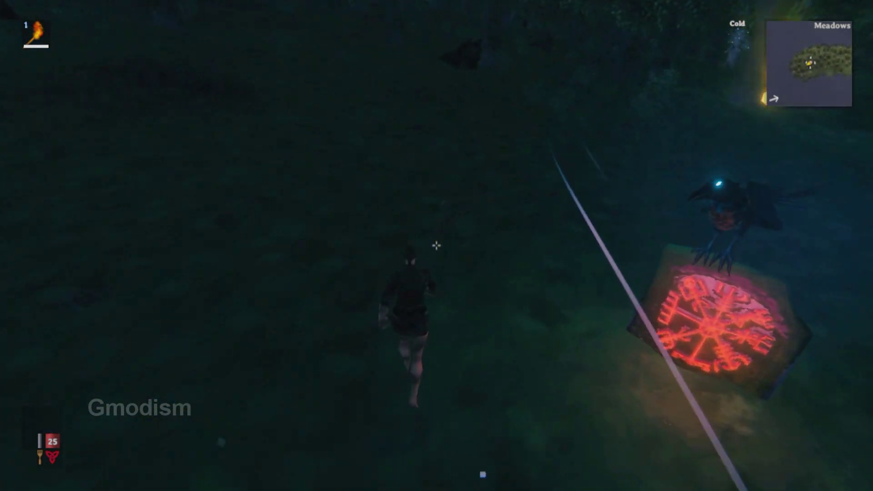
# - Gather wood and stone from the ground near the sacrificial stones and pick the raspberries from the bush beside them
pyautogui.press('w')
pyautogui.press('e')
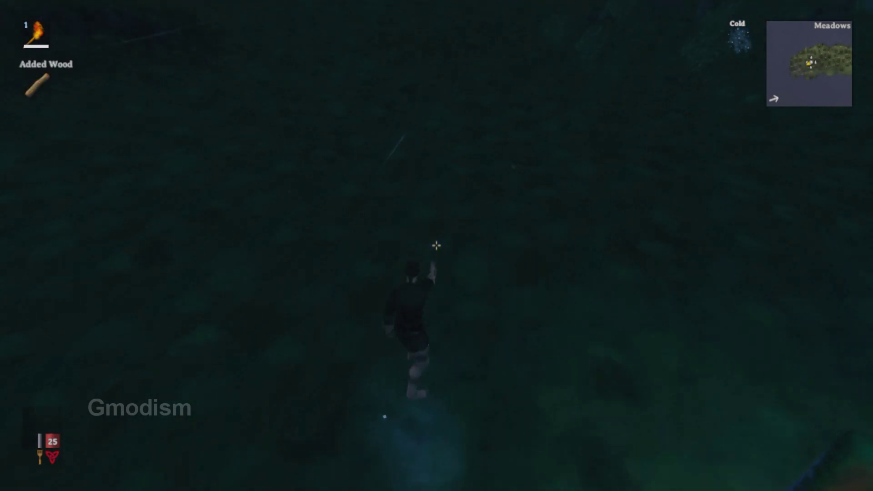
pyautogui.press('w')
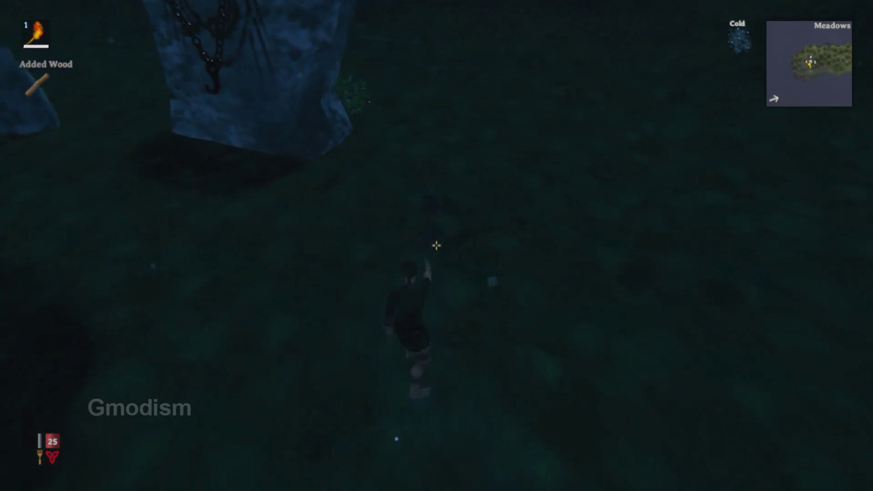
pyautogui.press('w')
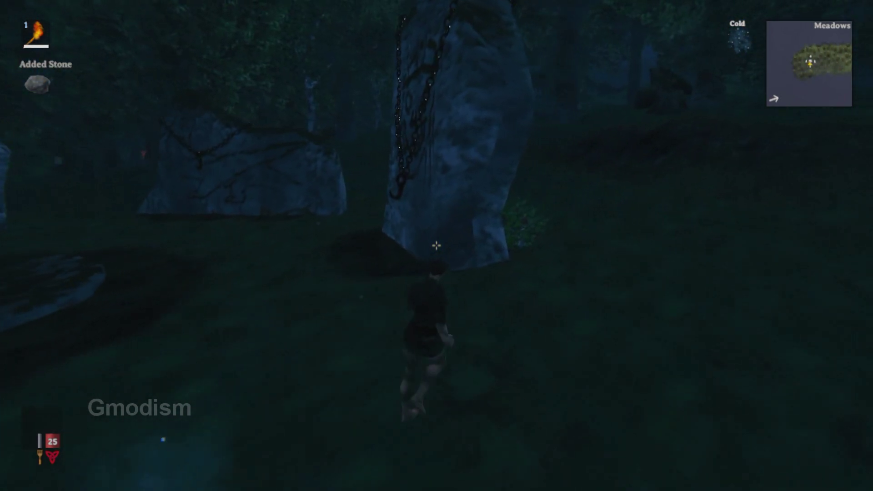
pyautogui.press('w')
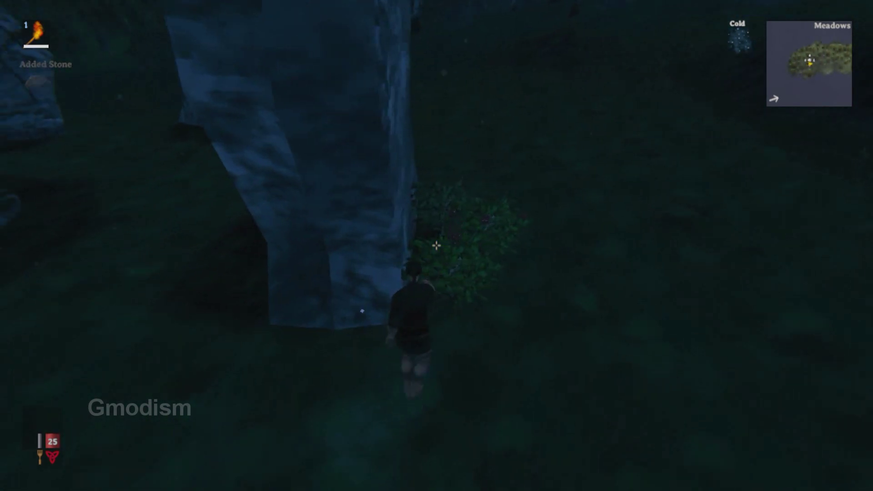
pyautogui.press('e')
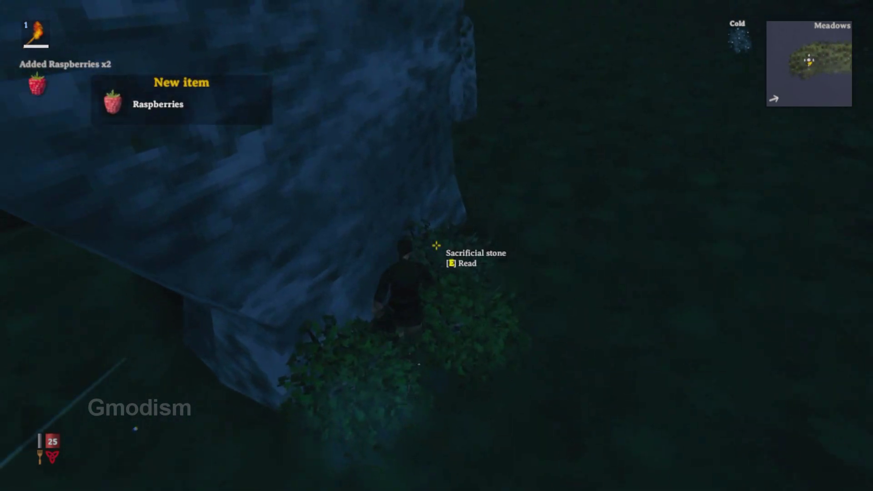
# - Walk the character from the raspberry bush back to the stone circle and view the surrounding trees and night sky
pyautogui.press('w')
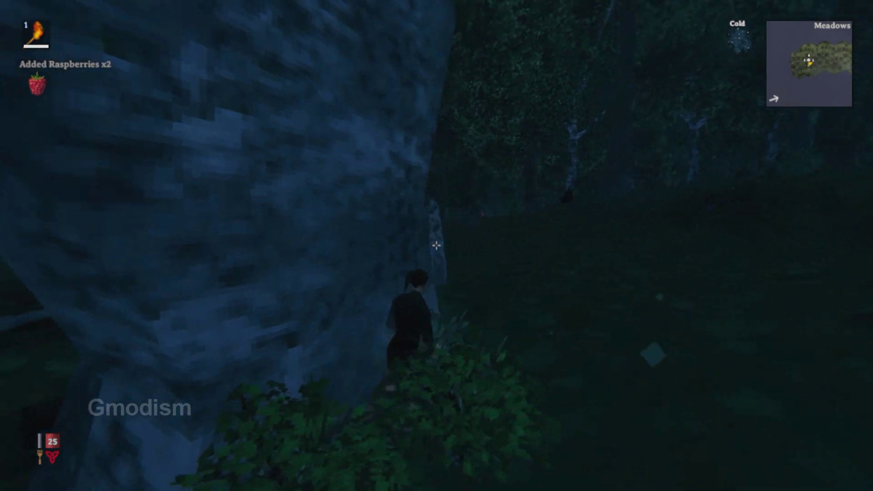
pyautogui.press('w')
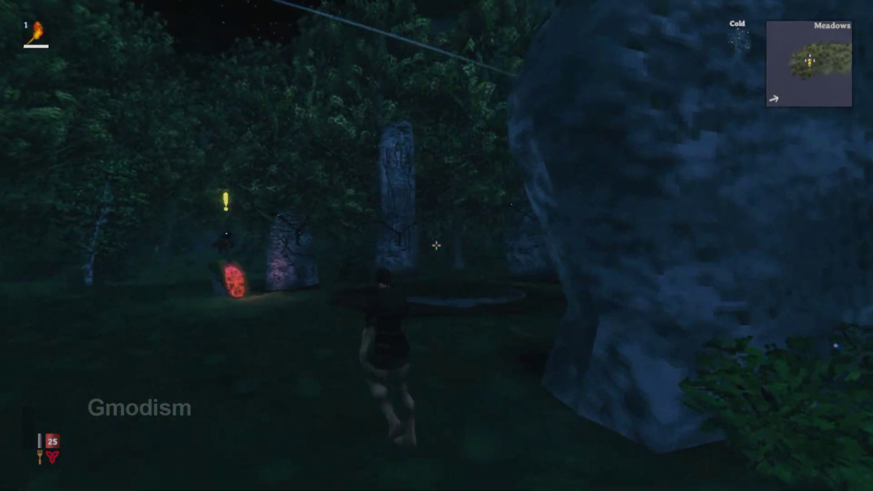
pyautogui.press('w')
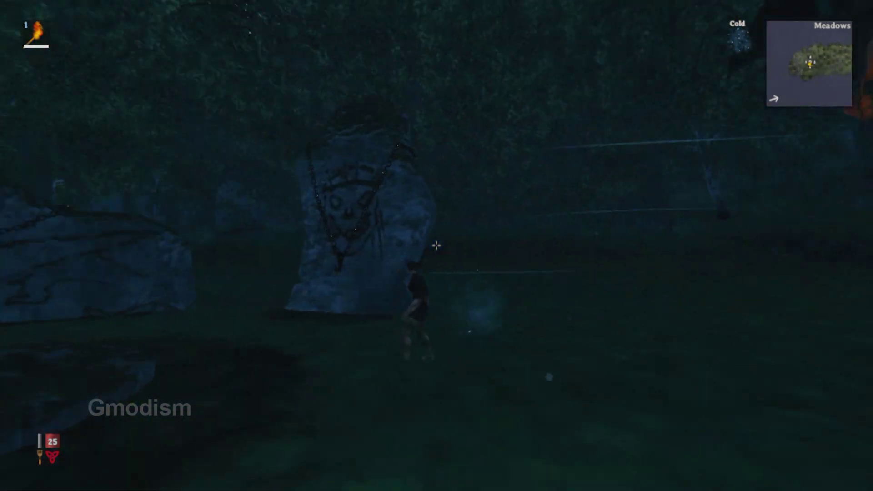
pyautogui.press('s')
pyautogui.press('s')
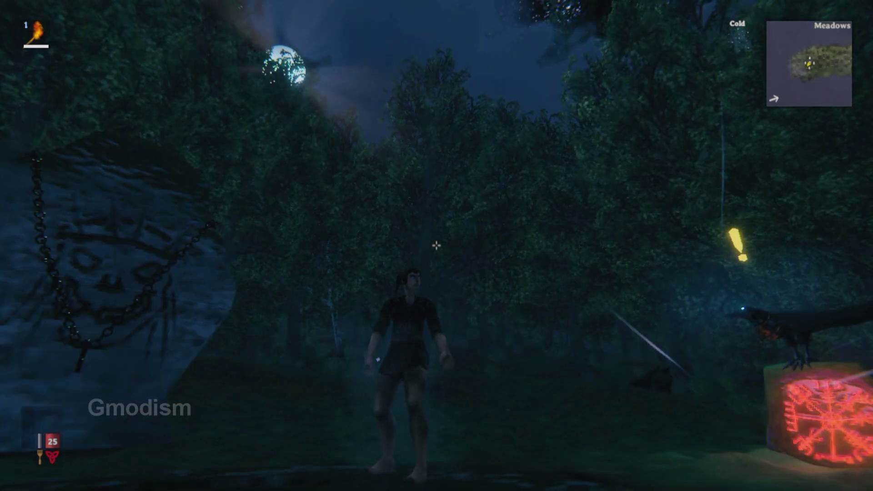